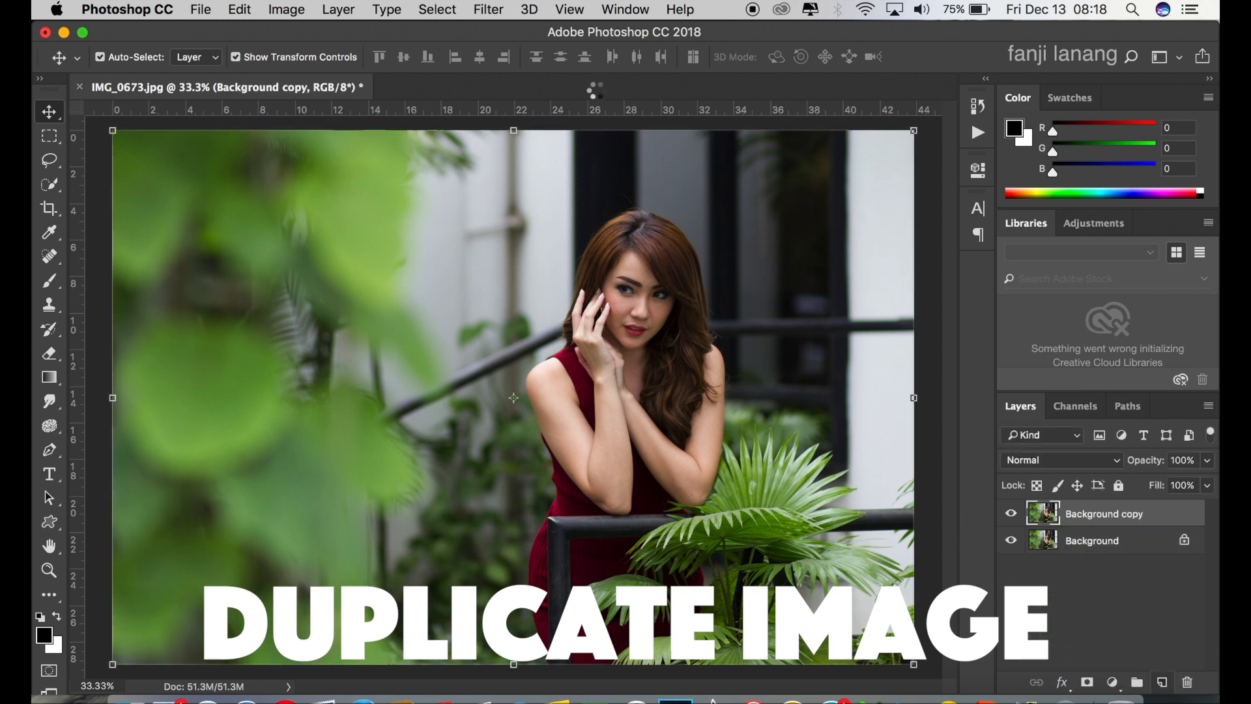
Open the Camera Raw filter on the Background copy layer and set Temperature to +10, Contrast to +5 and Highlights to -27
click(495, 12)
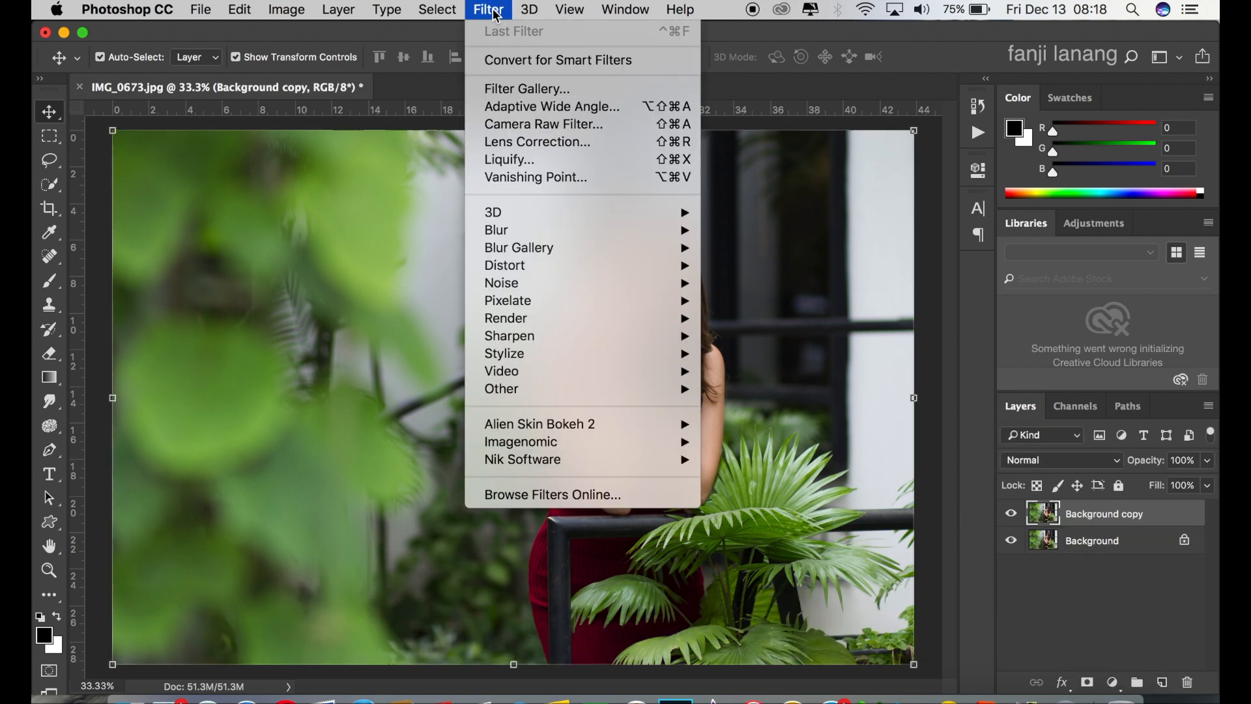
click(539, 124)
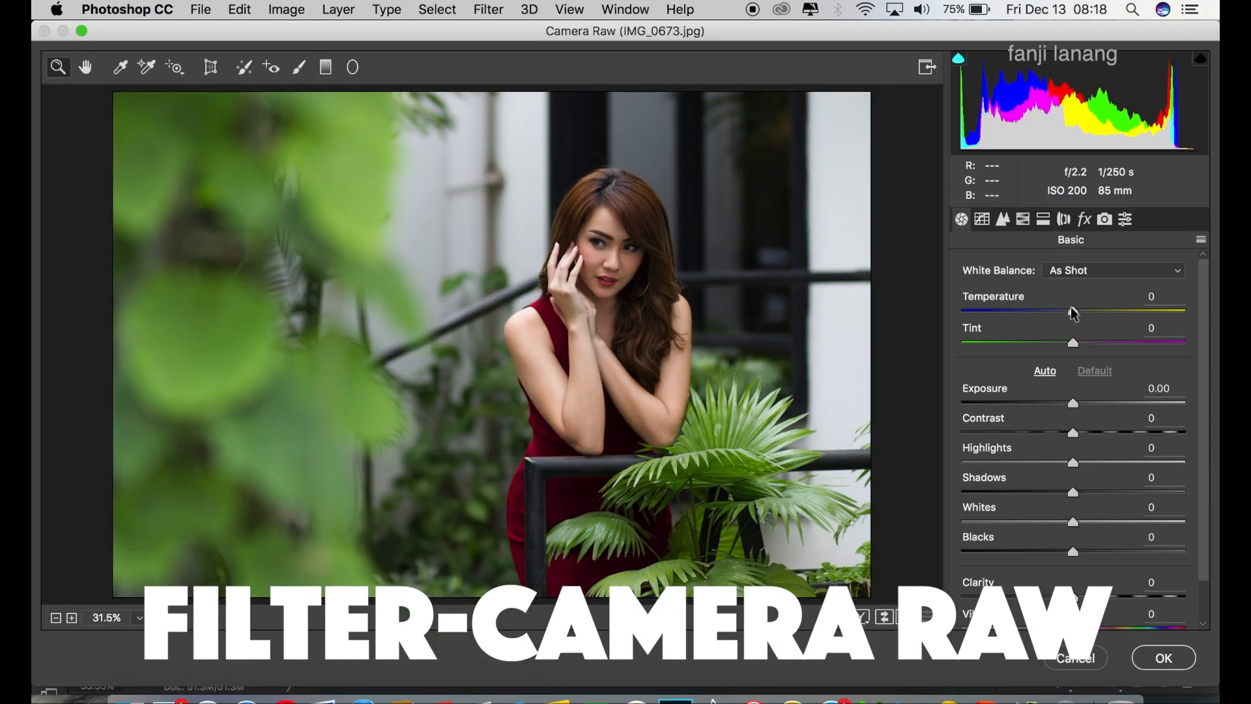
drag(1082, 316, 1092, 320)
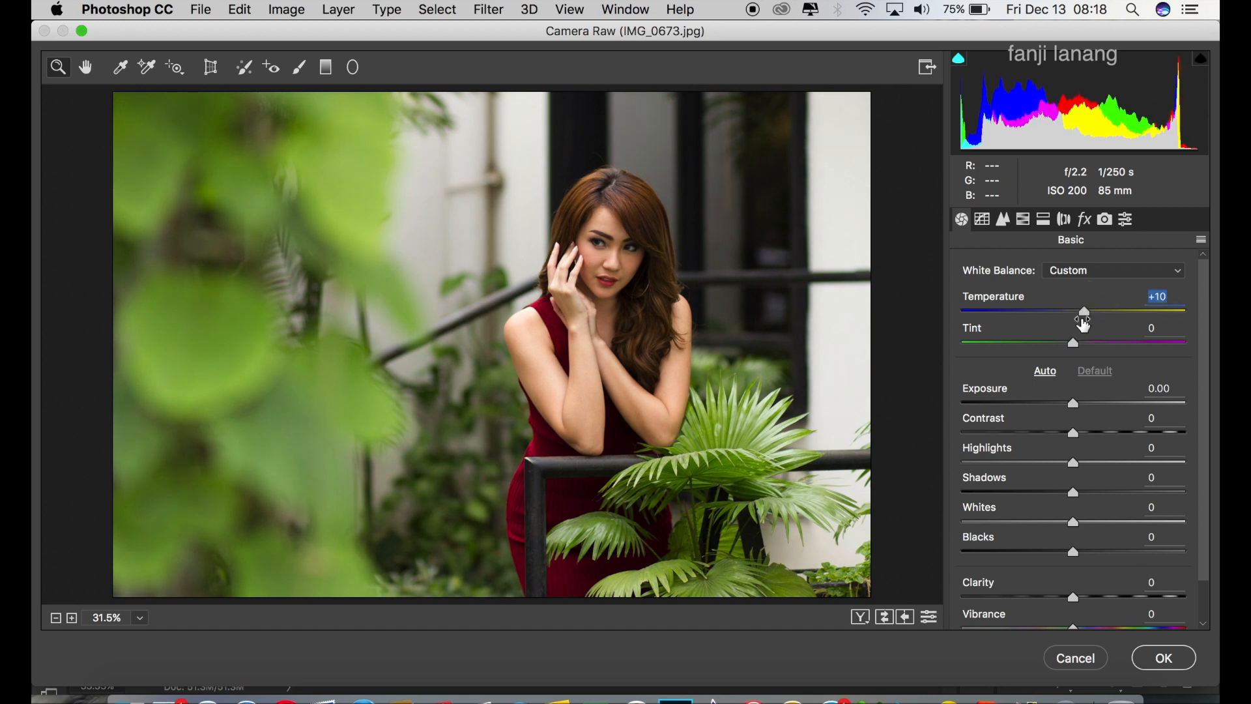
drag(1077, 433, 1044, 468)
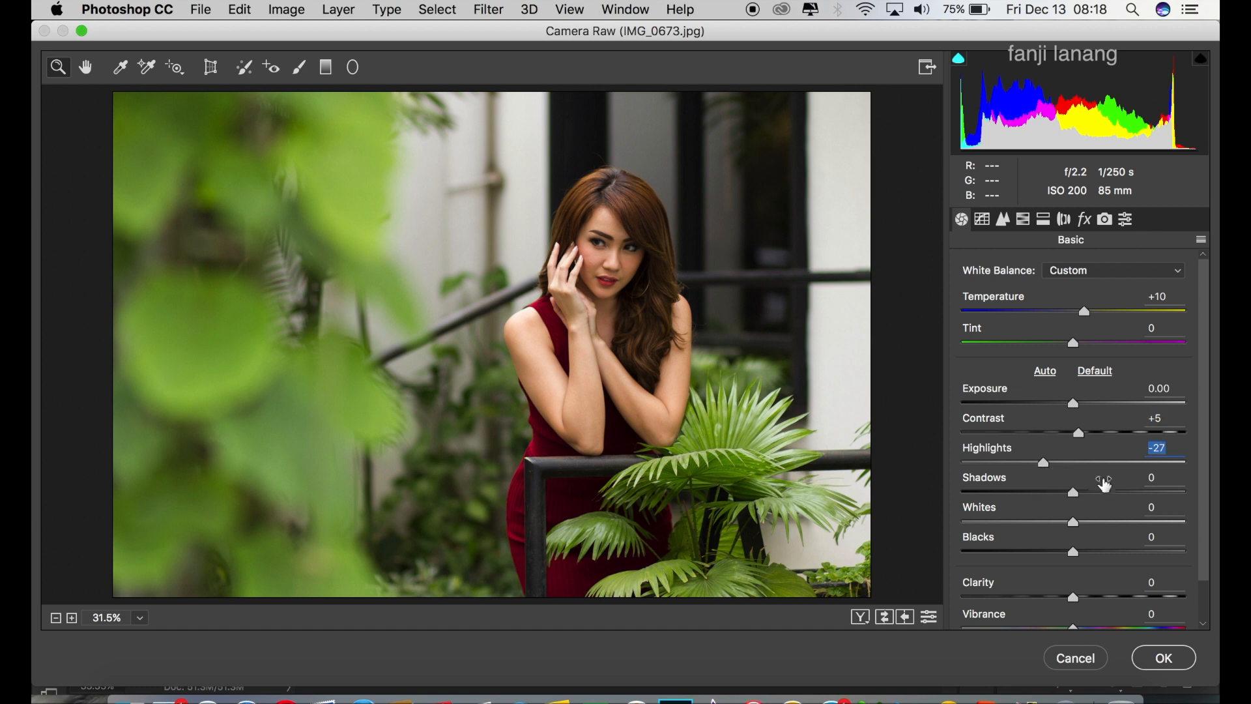
Set Shadows to +50, Whites to +19, Blacks to -30 and Vibrance to +10 in the Basic adjustments
drag(1111, 492, 1097, 524)
drag(1040, 554, 1041, 555)
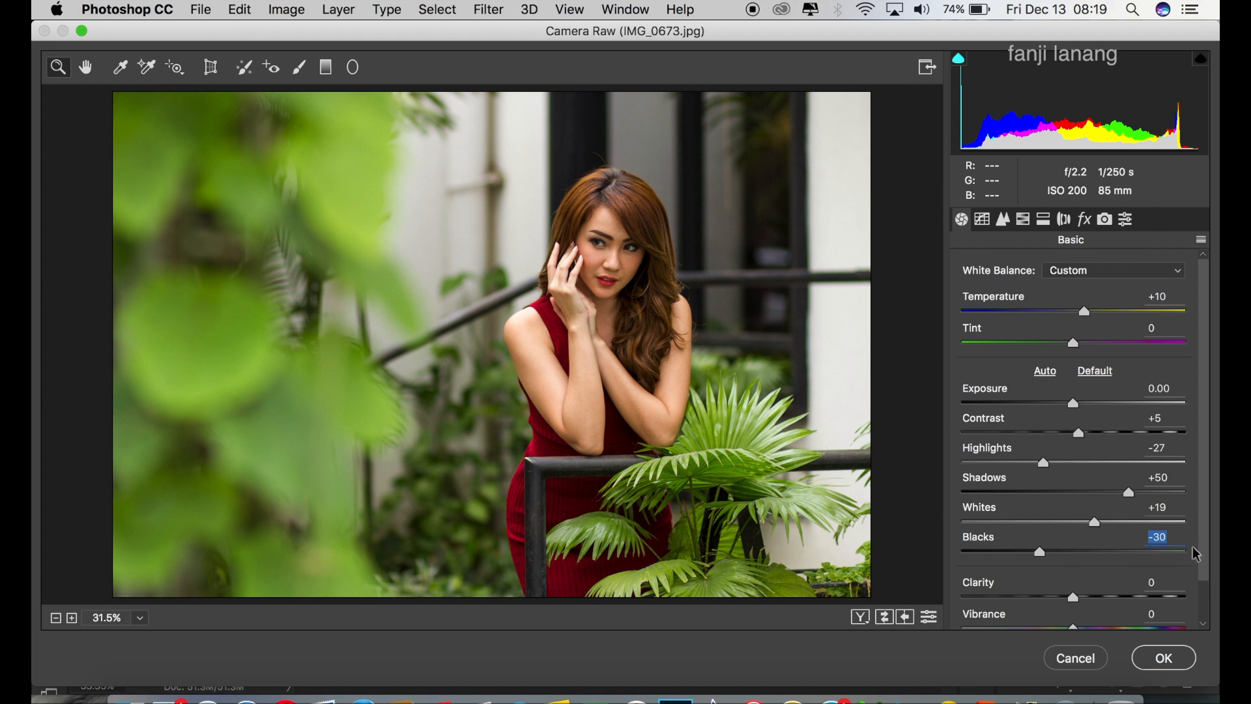
scroll(1203, 554, down, 3)
drag(1088, 582, 1089, 595)
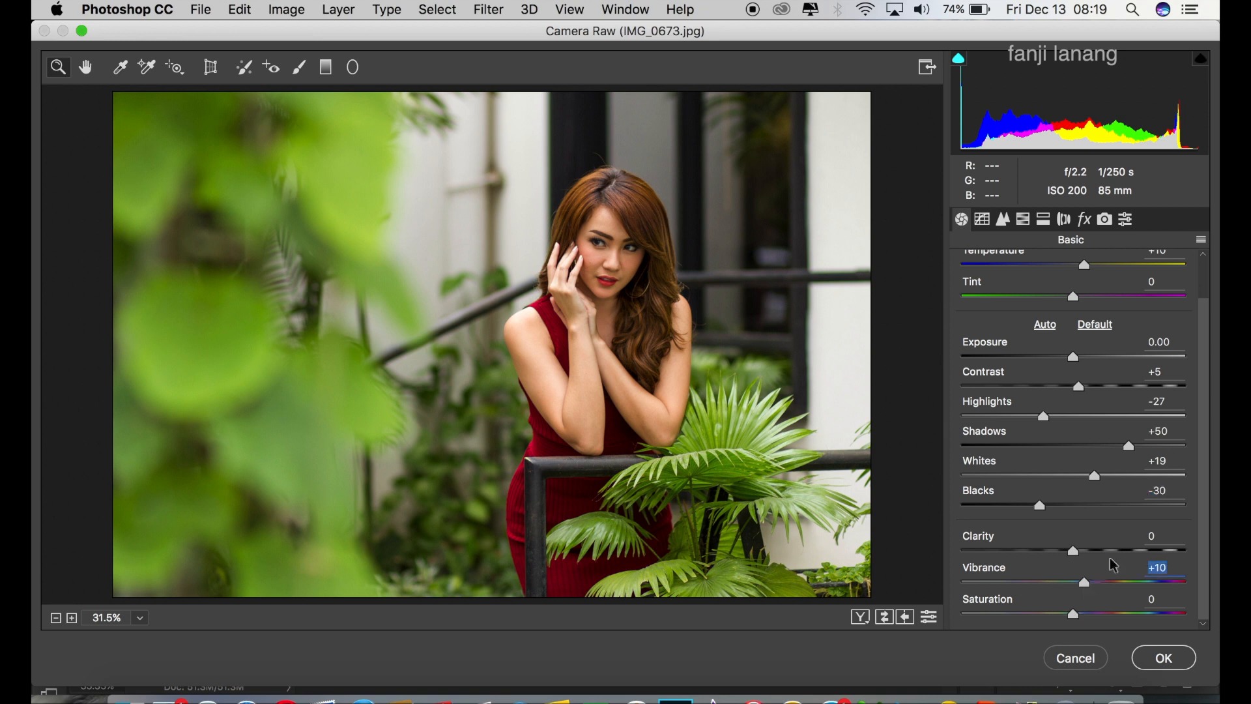
Shape the RGB point tone curve into an S, with points at input 65, output 52 and input 194, output 207
click(983, 220)
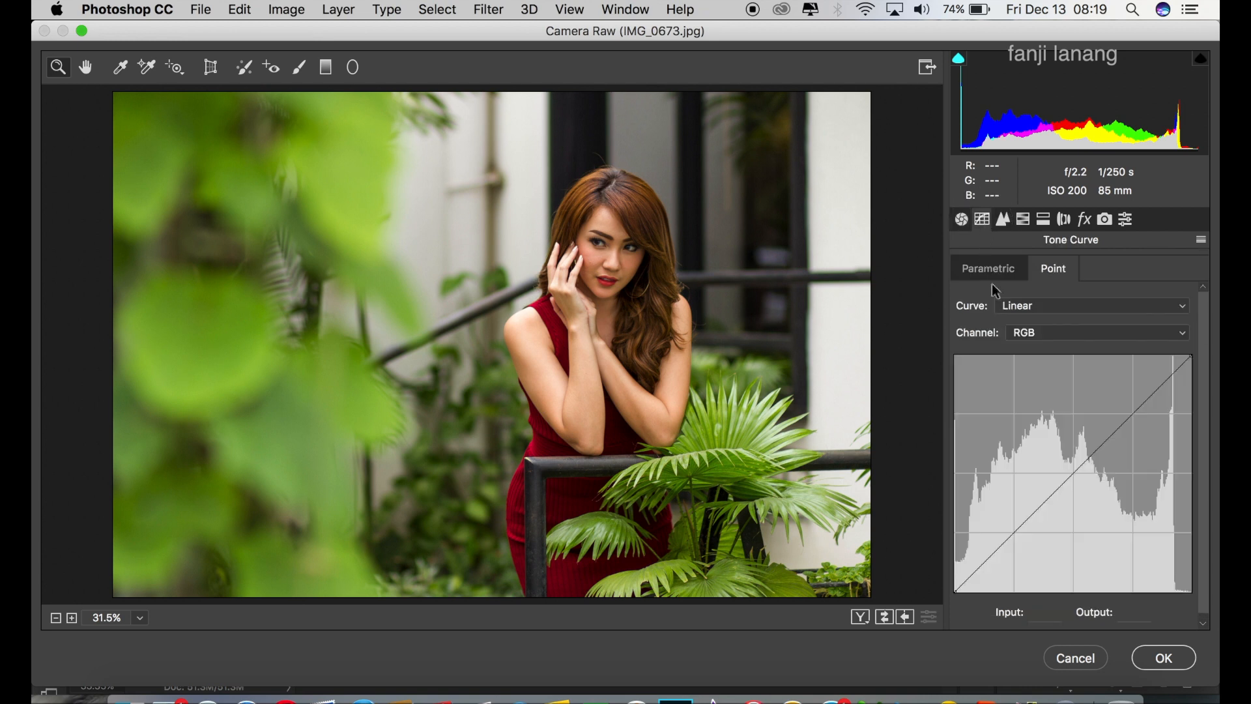
drag(1010, 526, 1015, 544)
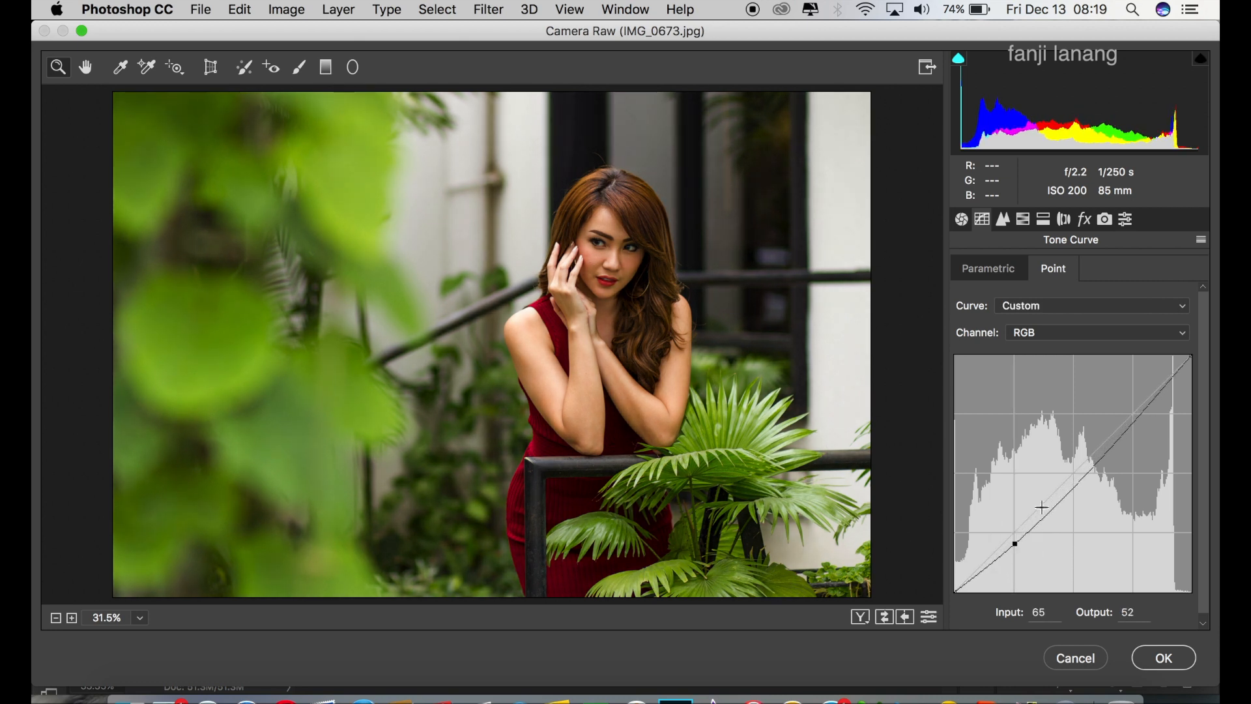
drag(1131, 415, 1133, 397)
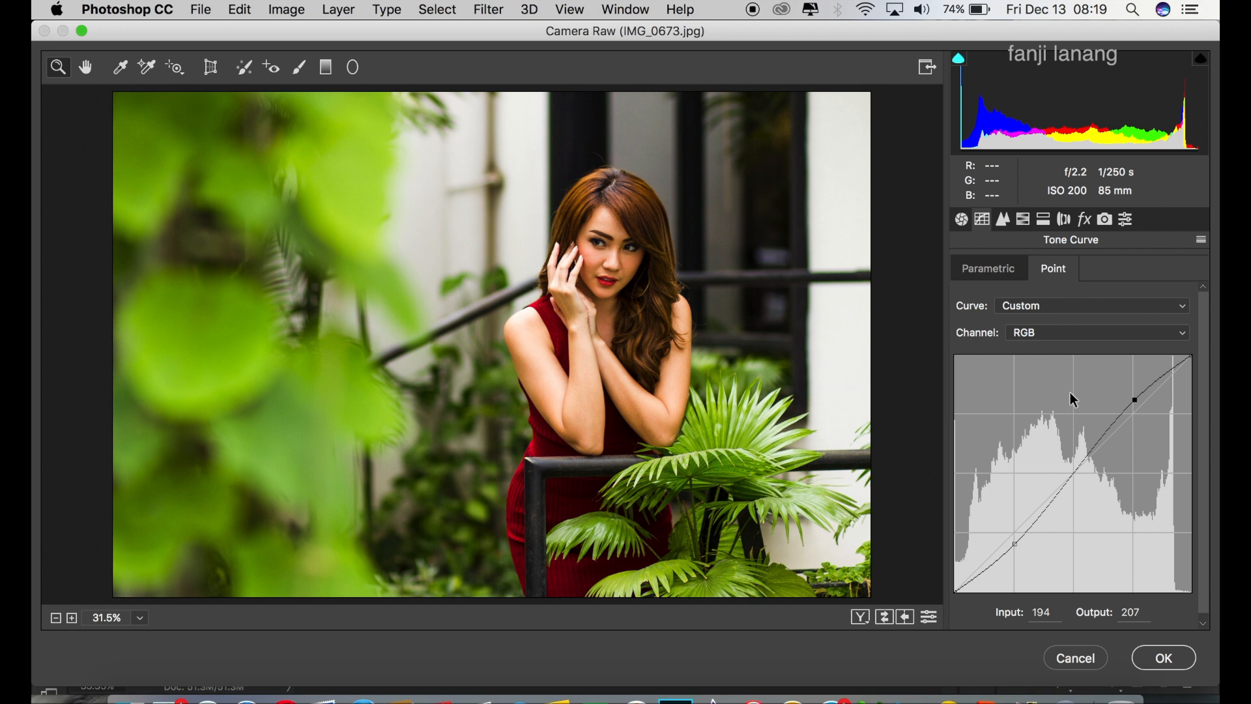
Set the HSL hue of Reds to -5, Oranges to -6 and Yellows to -100
click(1005, 221)
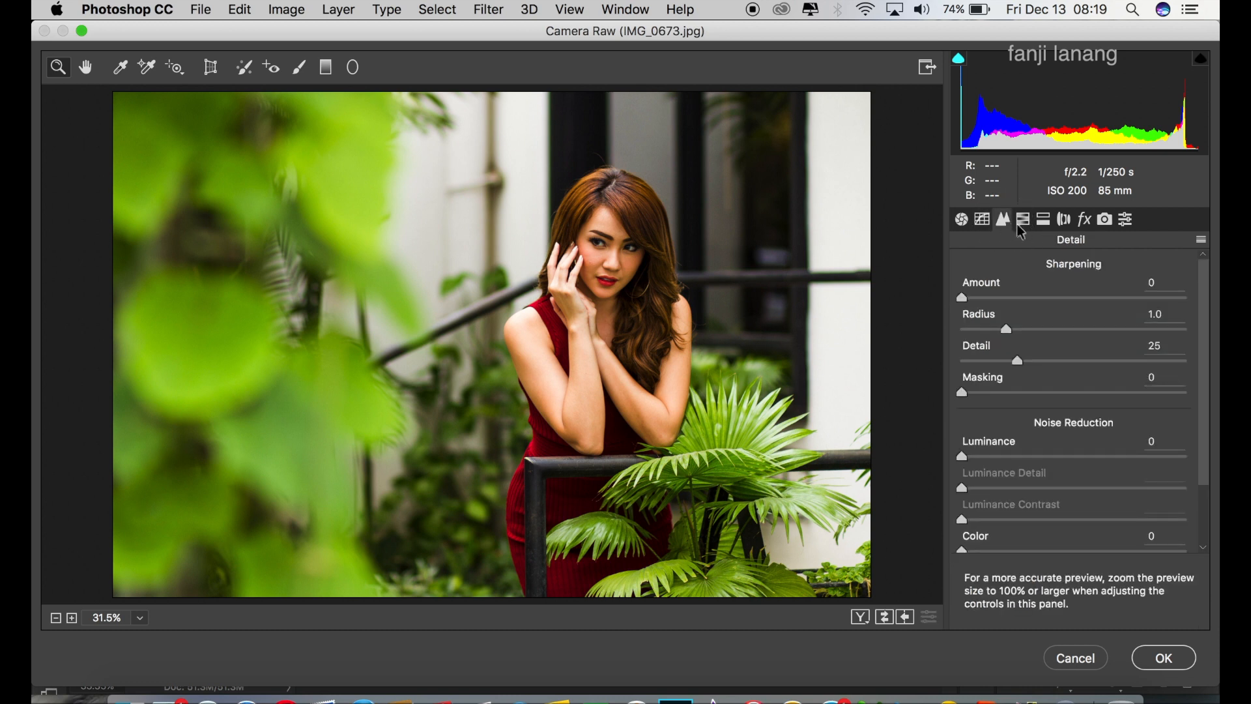
click(1020, 224)
click(969, 307)
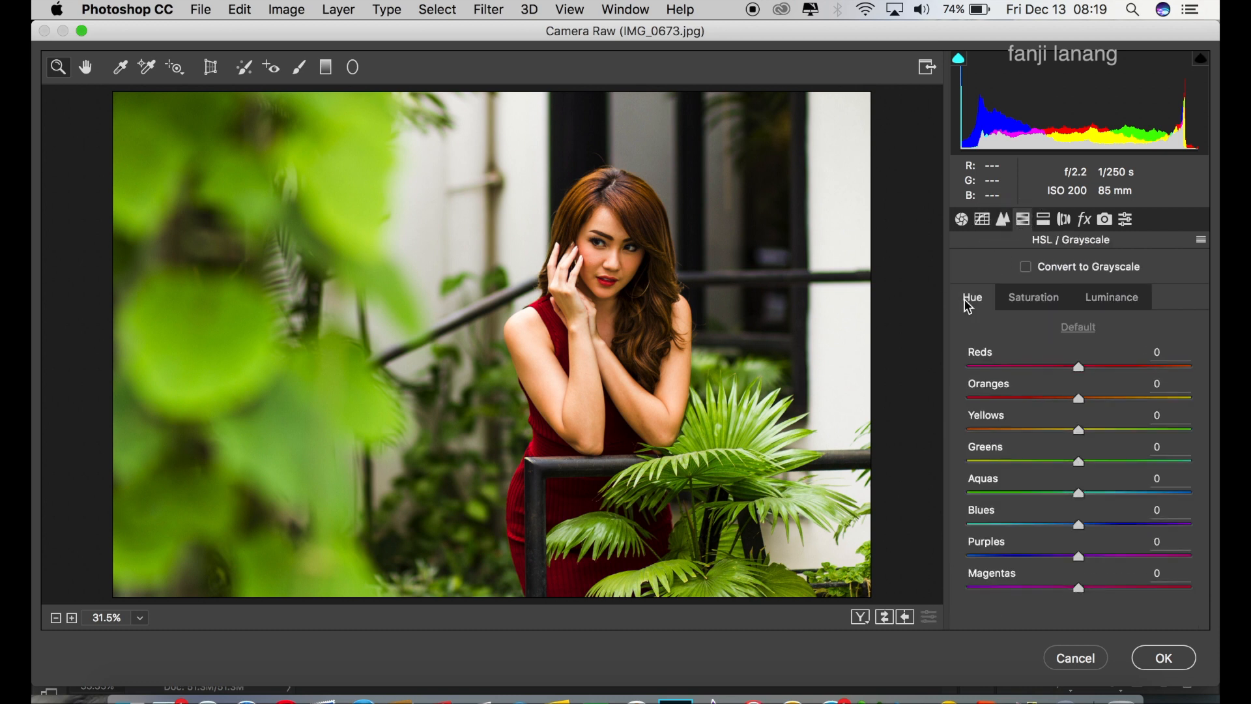
drag(1079, 369, 1075, 376)
click(1078, 400)
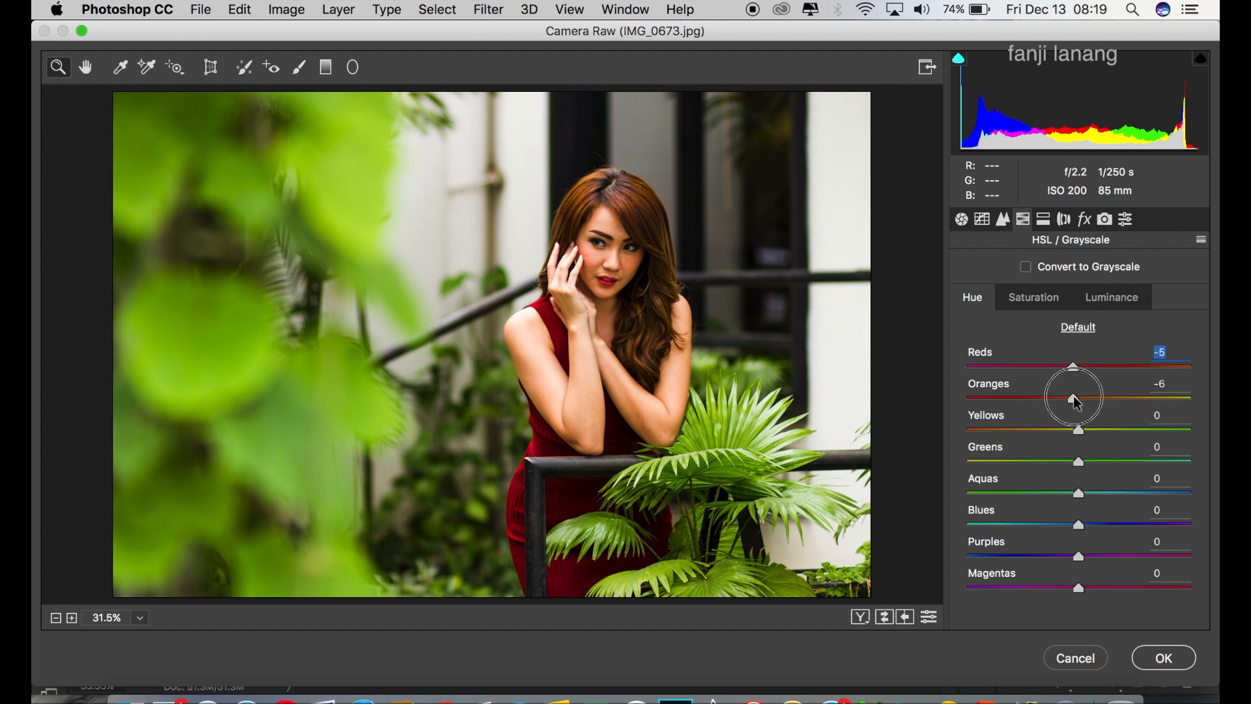
drag(1074, 398, 943, 450)
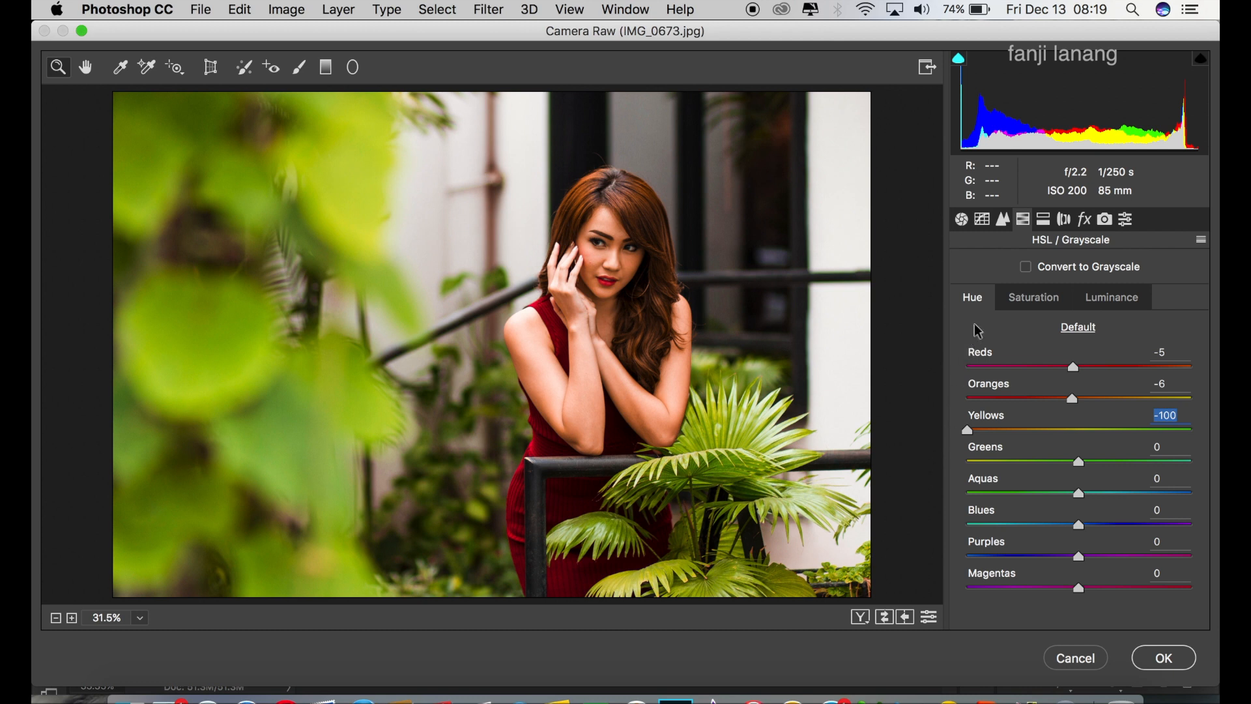
Set the HSL saturation of Reds to +34, Yellows to -65 and Greens to -100
click(1023, 297)
drag(1081, 367, 1121, 378)
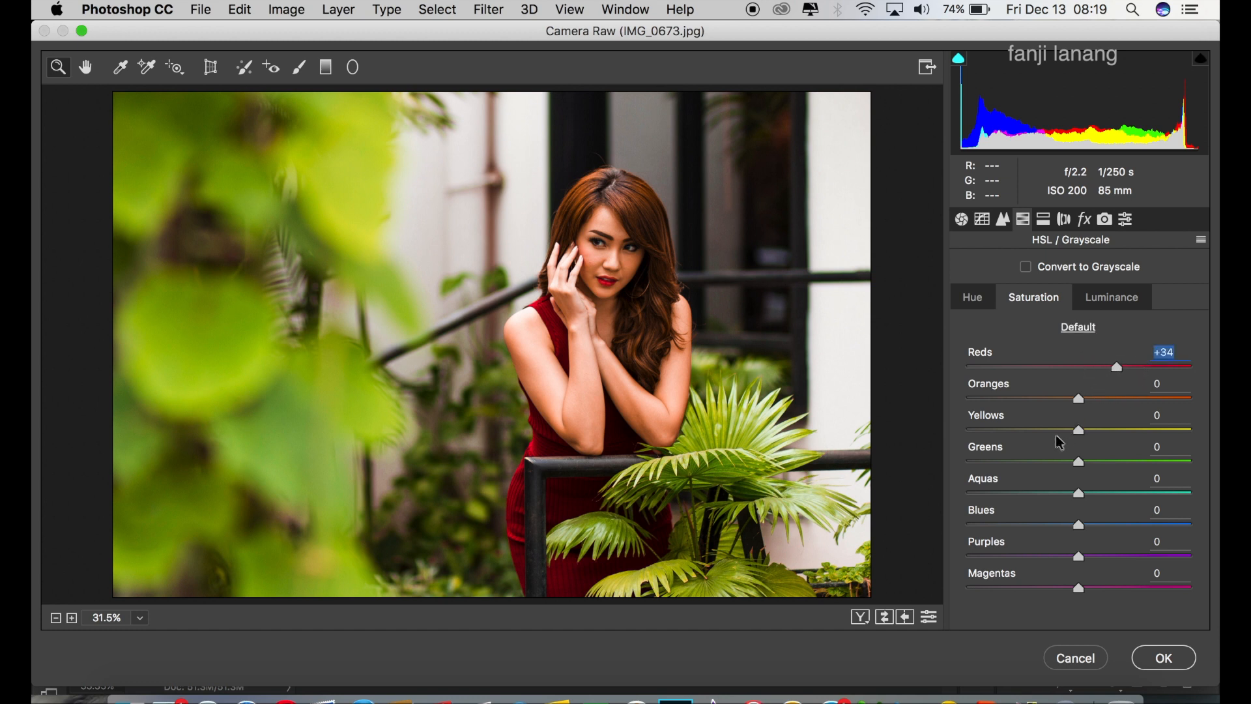
drag(1039, 432, 934, 476)
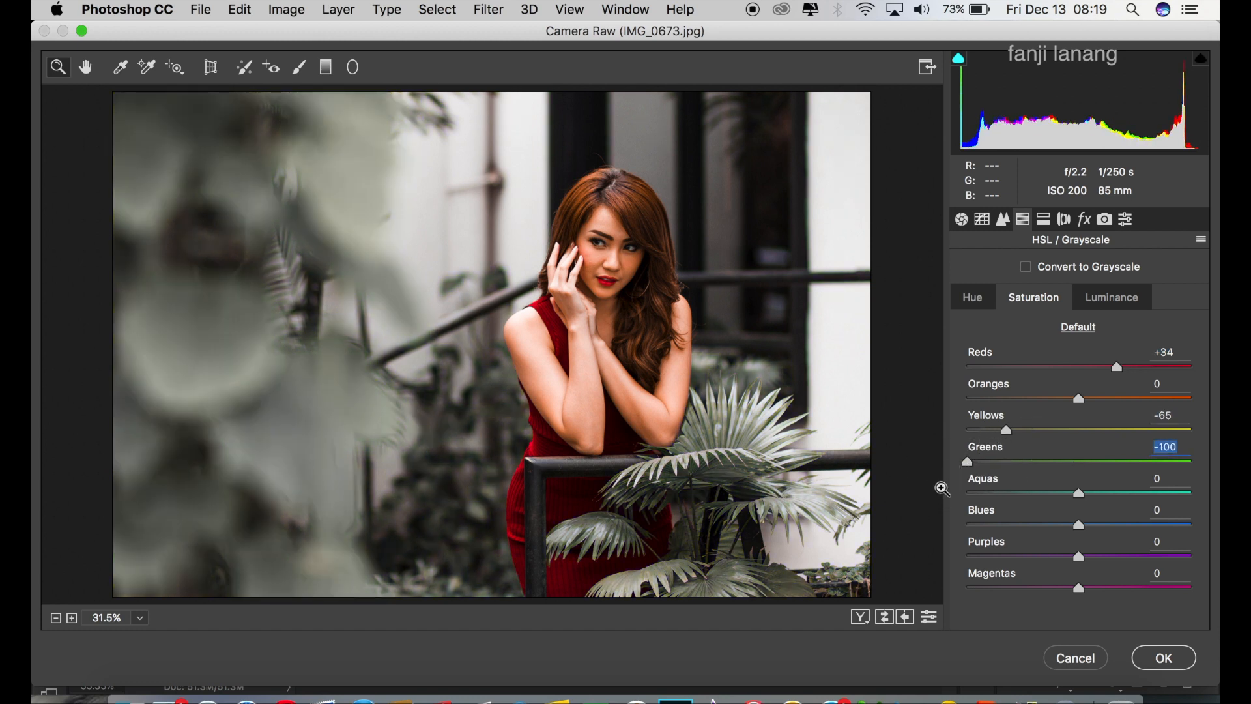
Set the HSL luminance of Oranges to +14, Yellows and Greens to -100, and Aquas to +15
click(1094, 300)
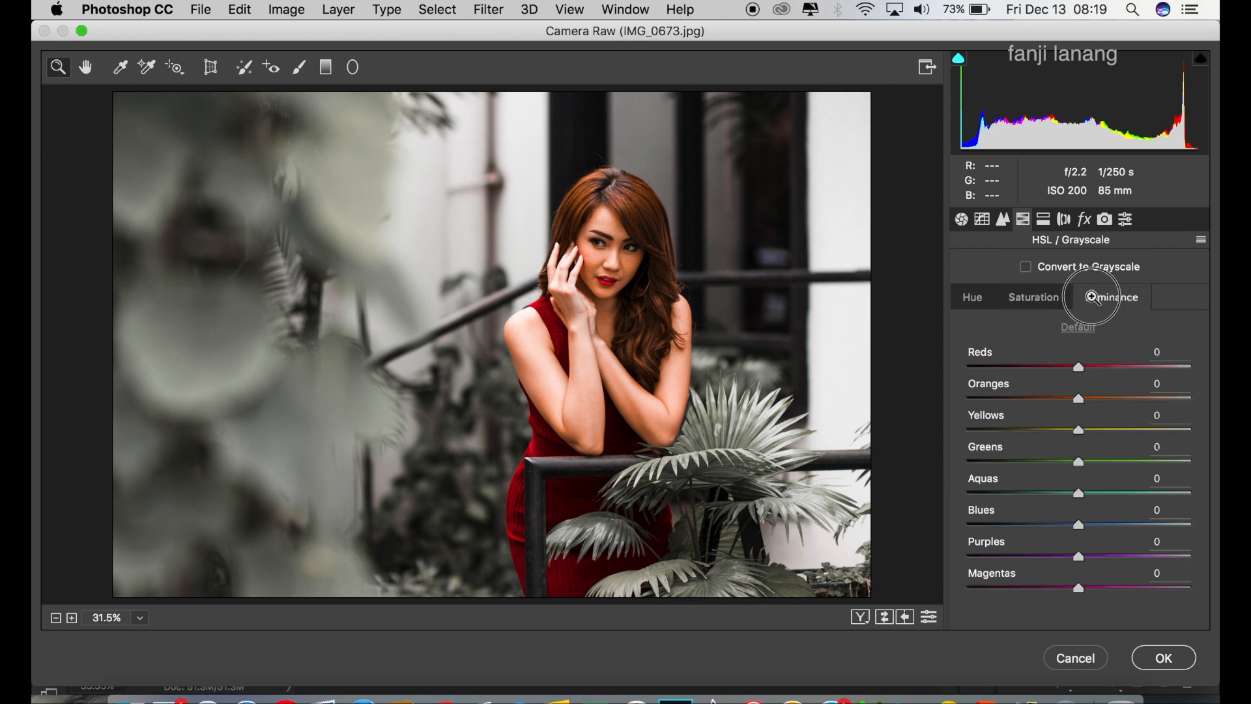
click(1095, 398)
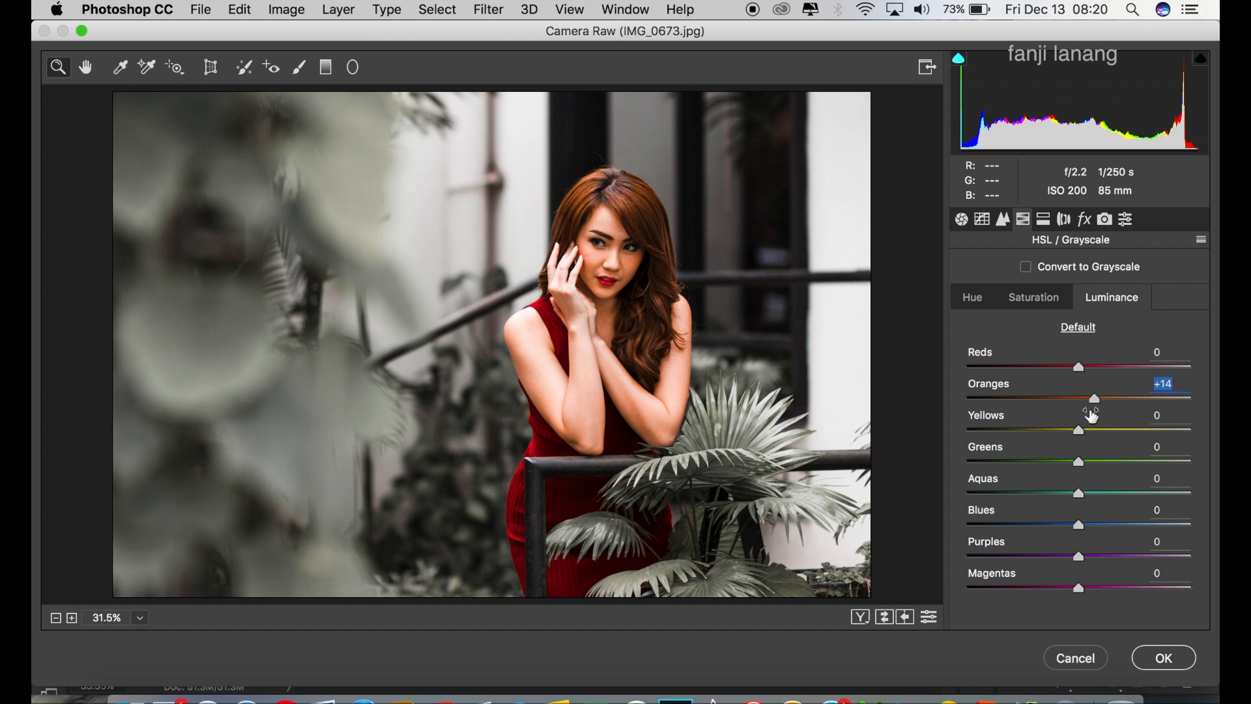
drag(1078, 431, 941, 469)
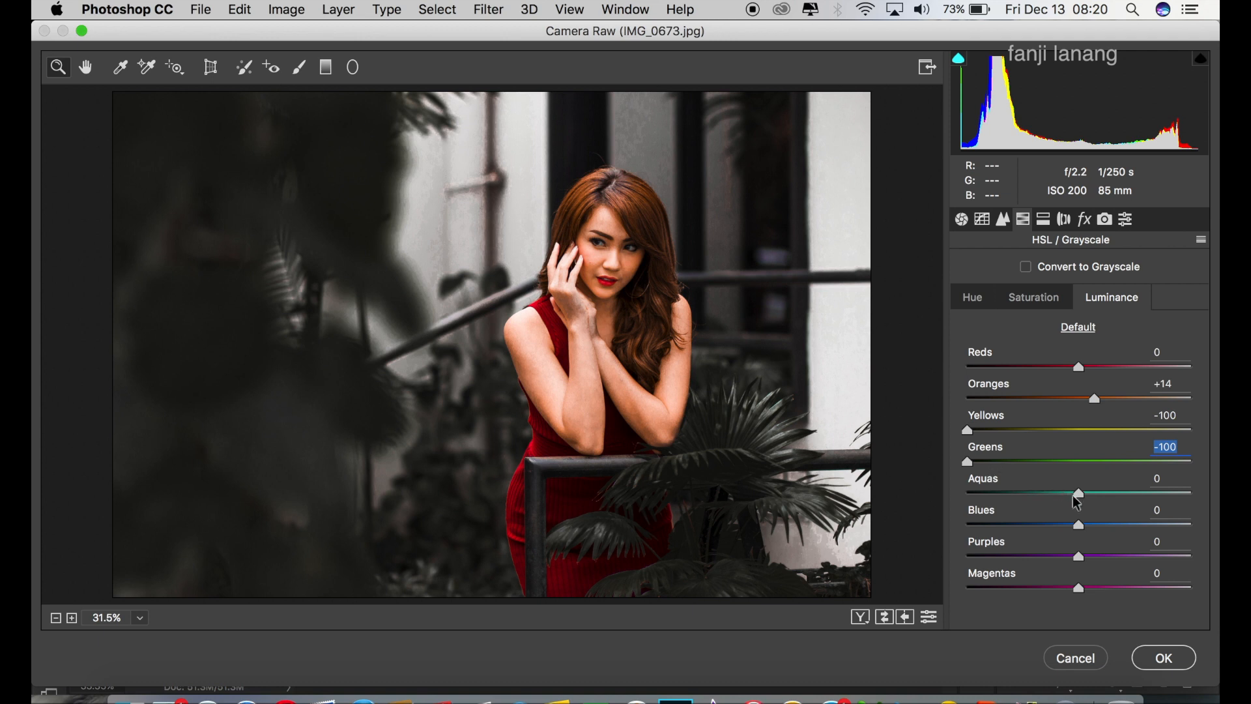
drag(1082, 496, 1098, 496)
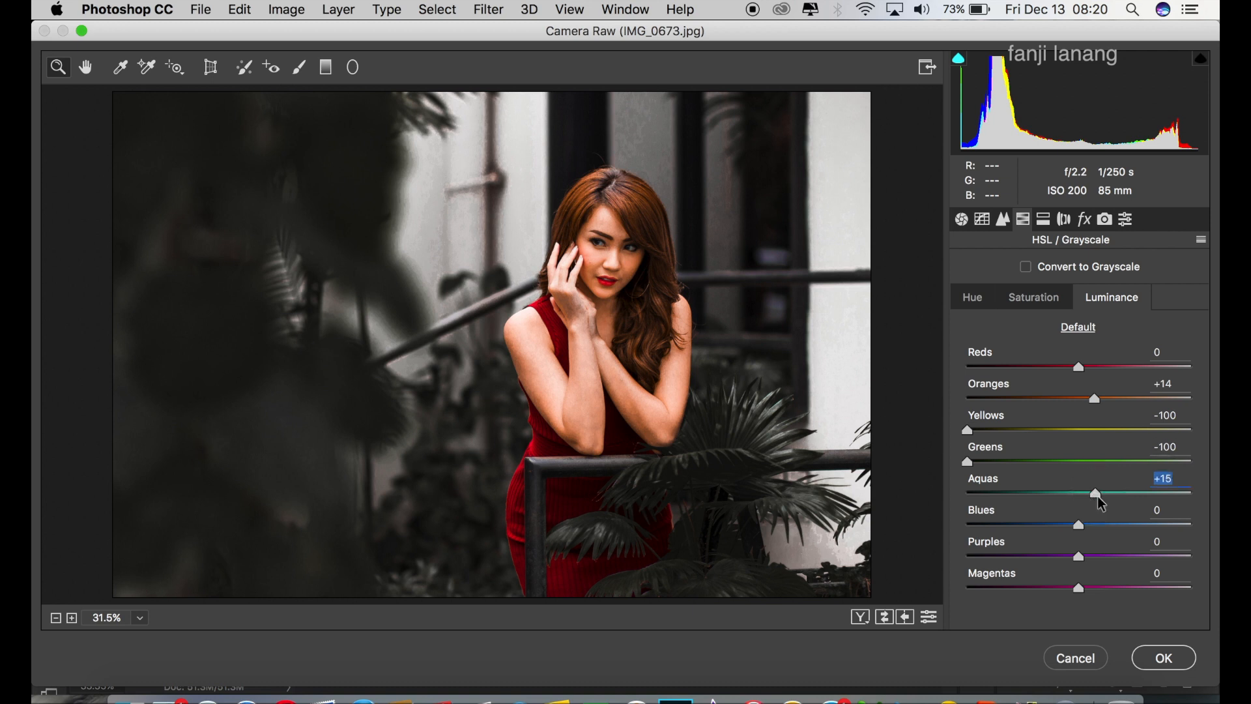
Apply split toning with highlights at hue 203 and saturation 11, and shadows at hue 255 and saturation 10
click(1042, 224)
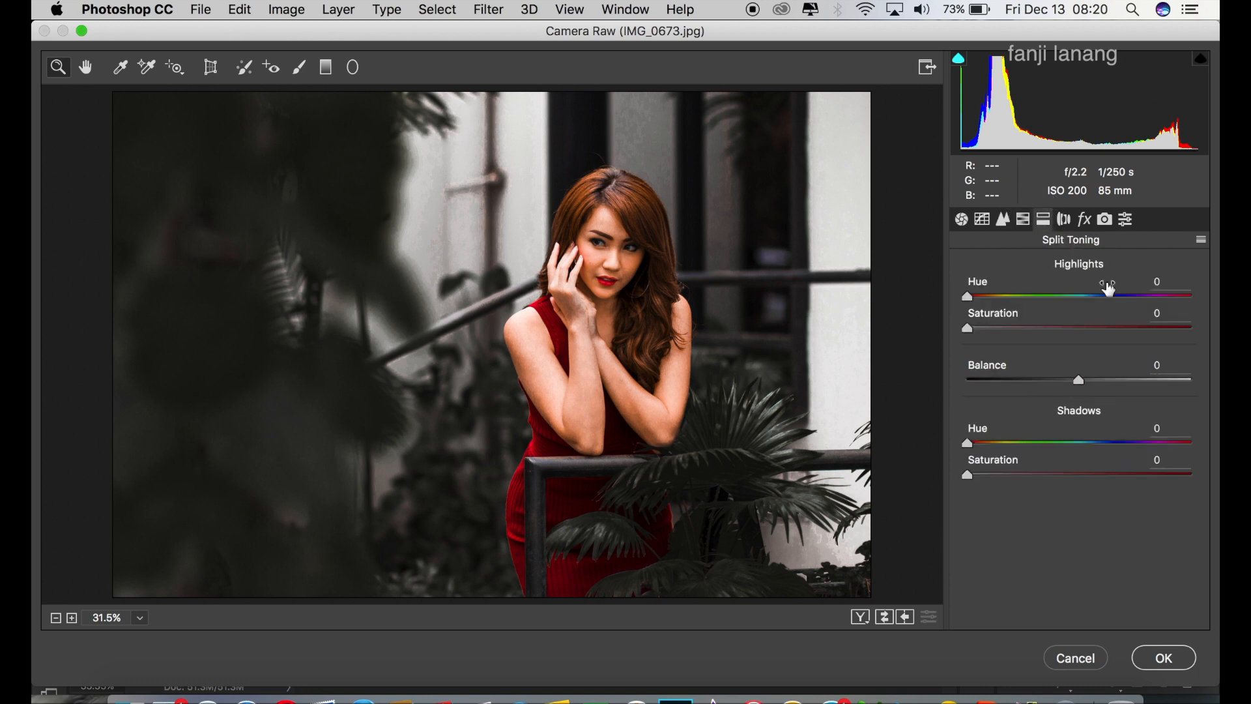
drag(1089, 296, 1094, 299)
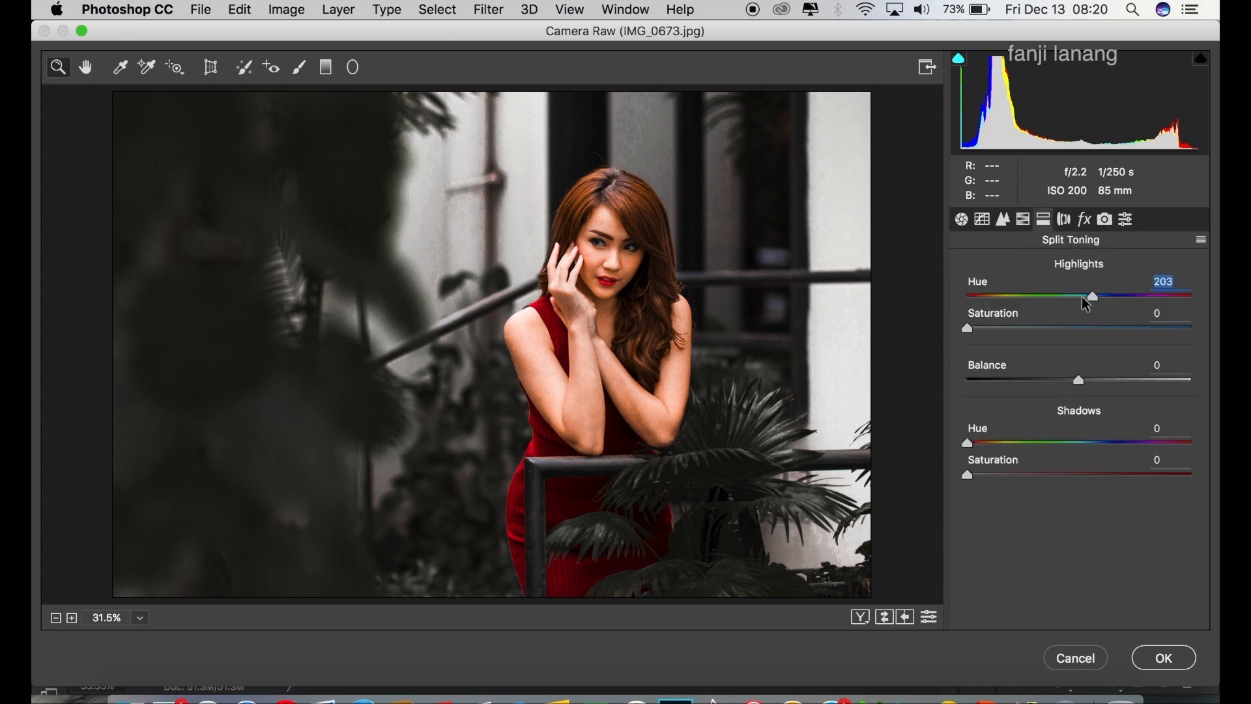
drag(977, 328, 993, 330)
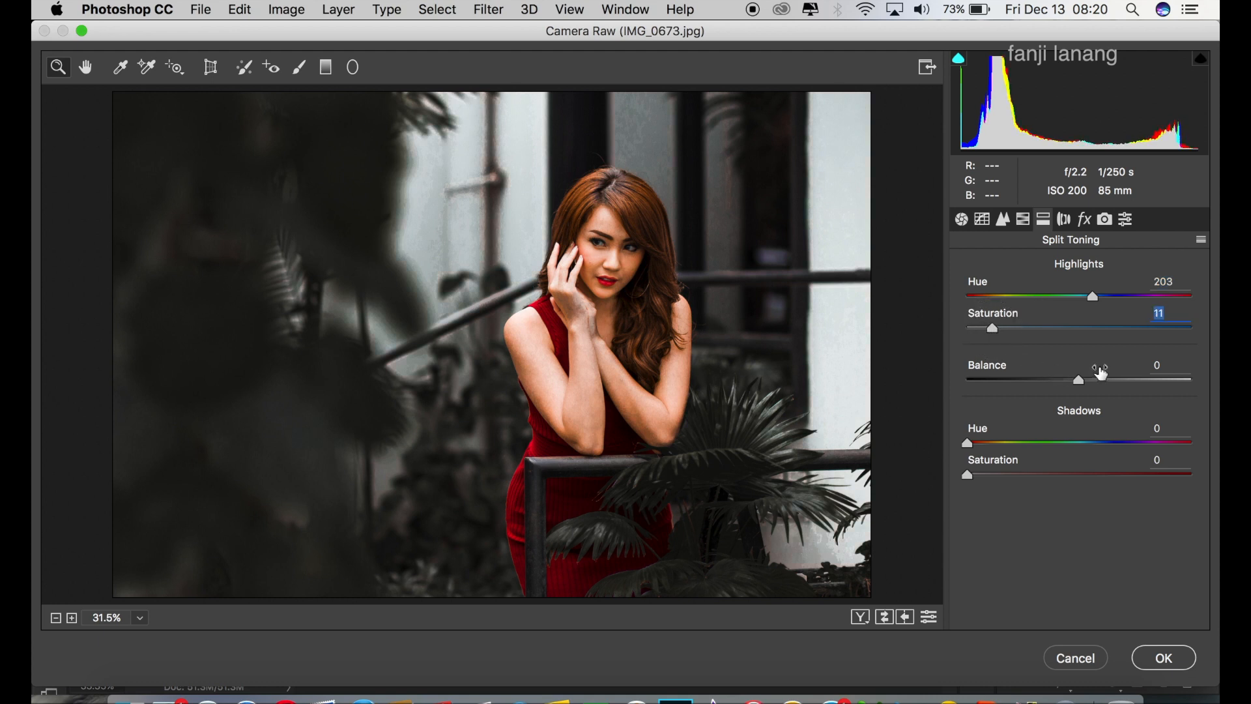
drag(1109, 442, 1126, 449)
drag(987, 481, 993, 490)
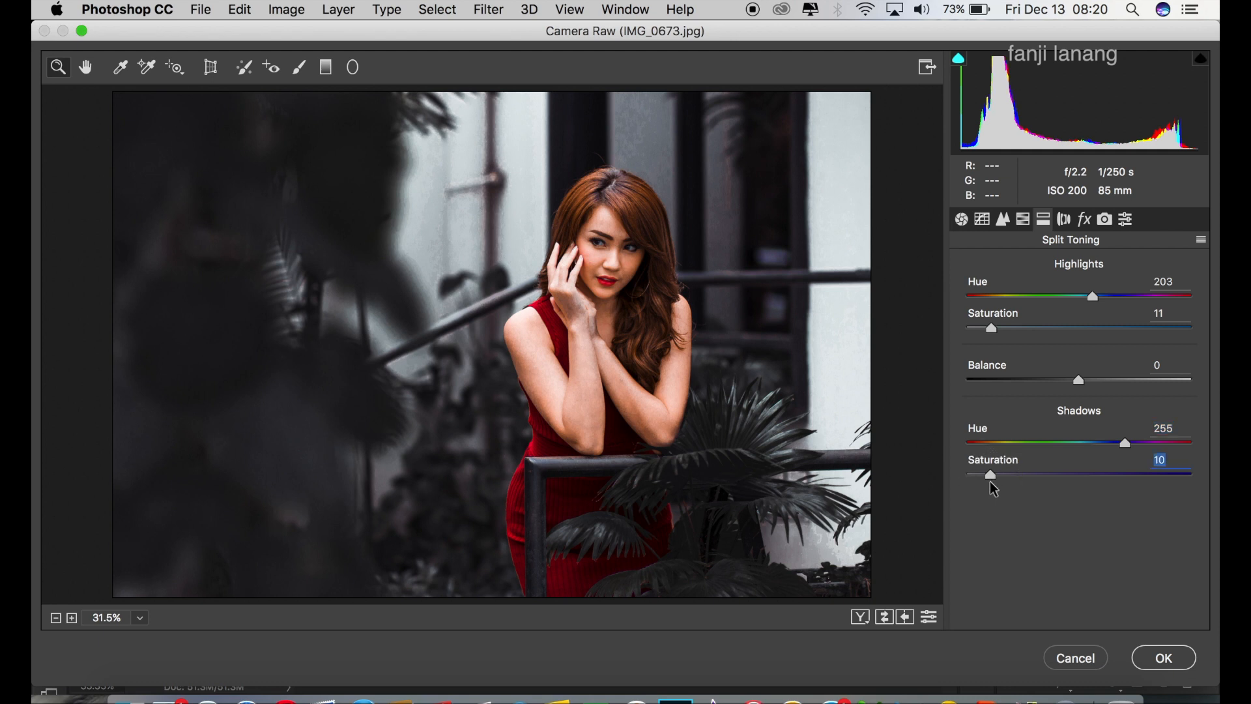
Darken the photo's edges with a lens correction vignette, Amount -50 and Midpoint 0
click(1066, 221)
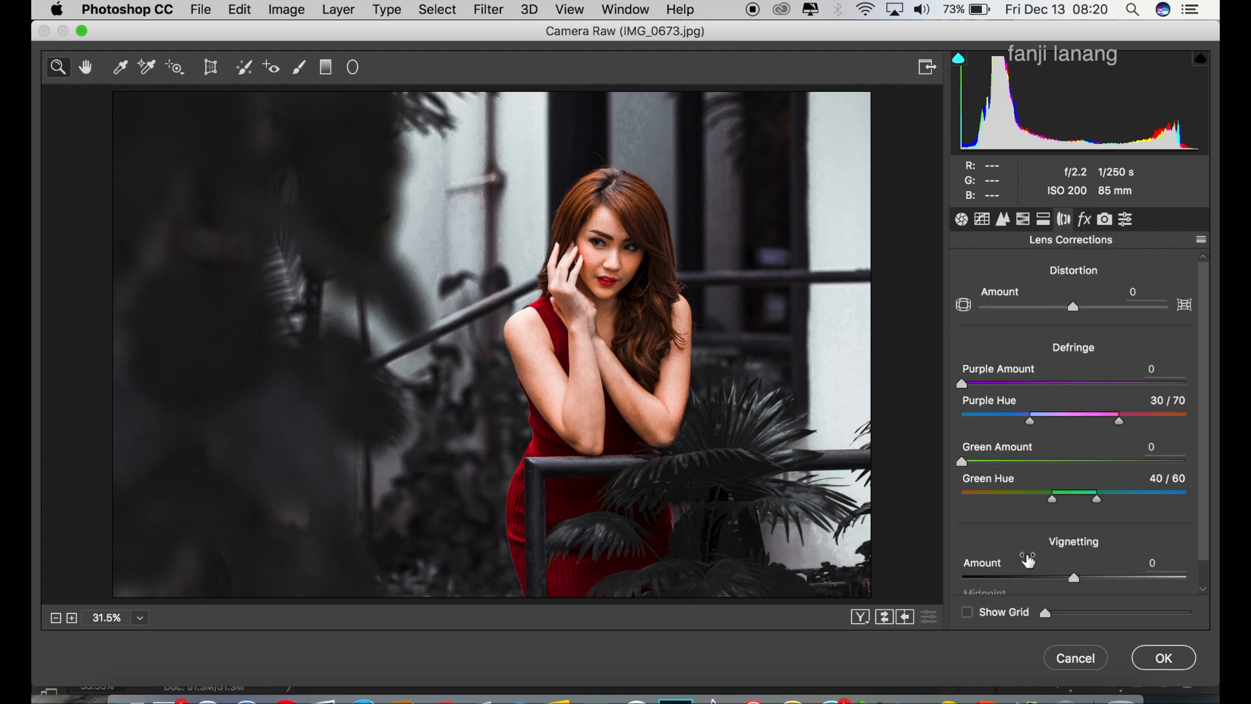
scroll(1199, 508, down, 2)
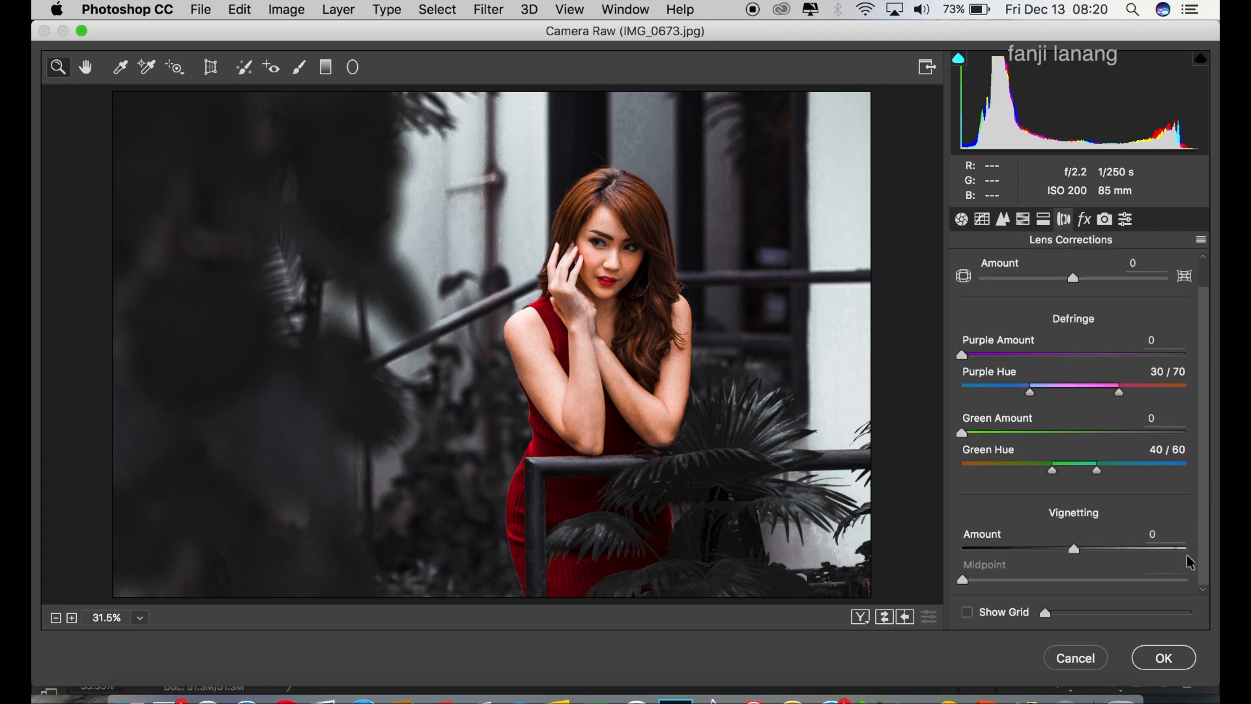
click(998, 549)
drag(1000, 555, 922, 578)
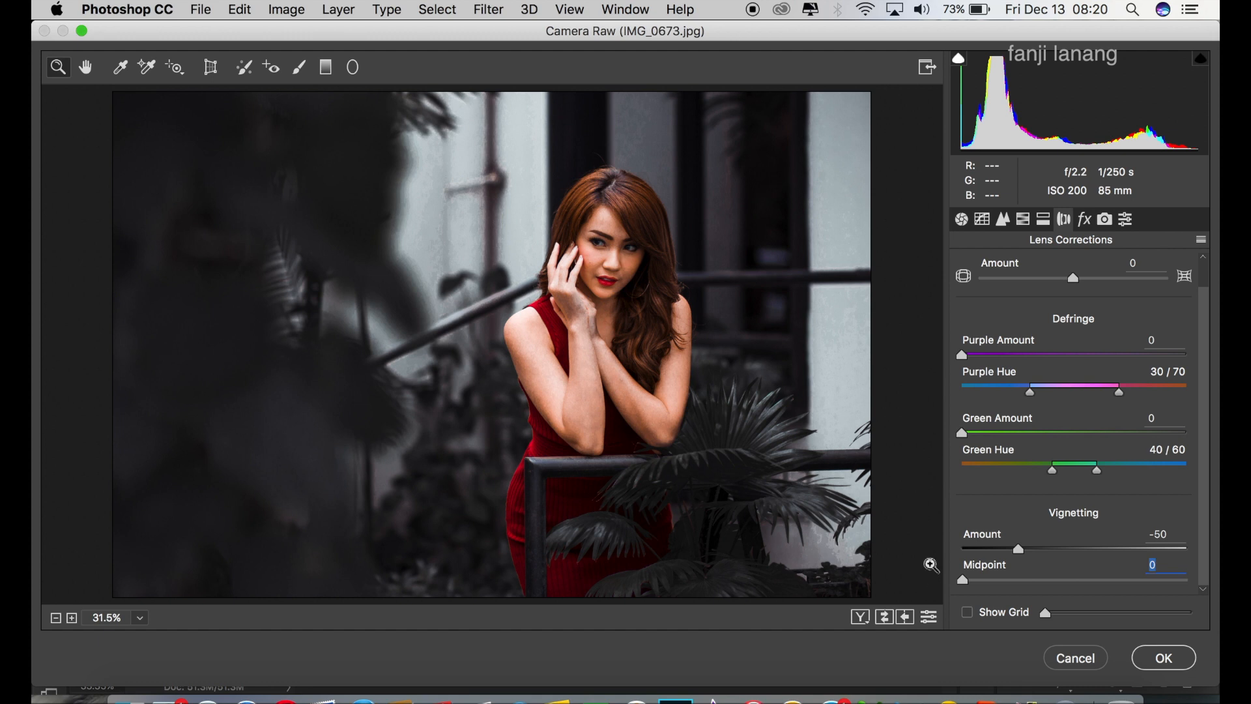
In Camera Calibration, set Shadows Tint to -100, Red Primary Hue to +10, Green Primary Hue to +15 and Blue Primary Hue to -15
click(1086, 220)
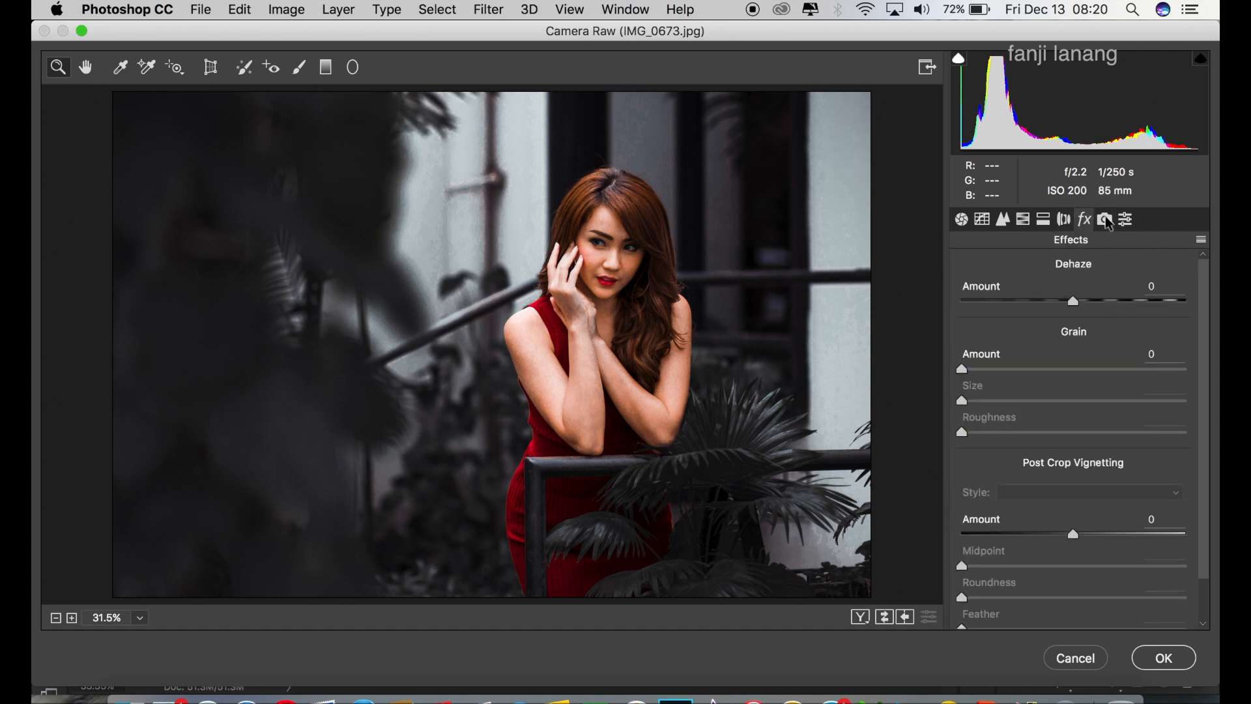
click(1106, 222)
drag(1078, 342, 916, 362)
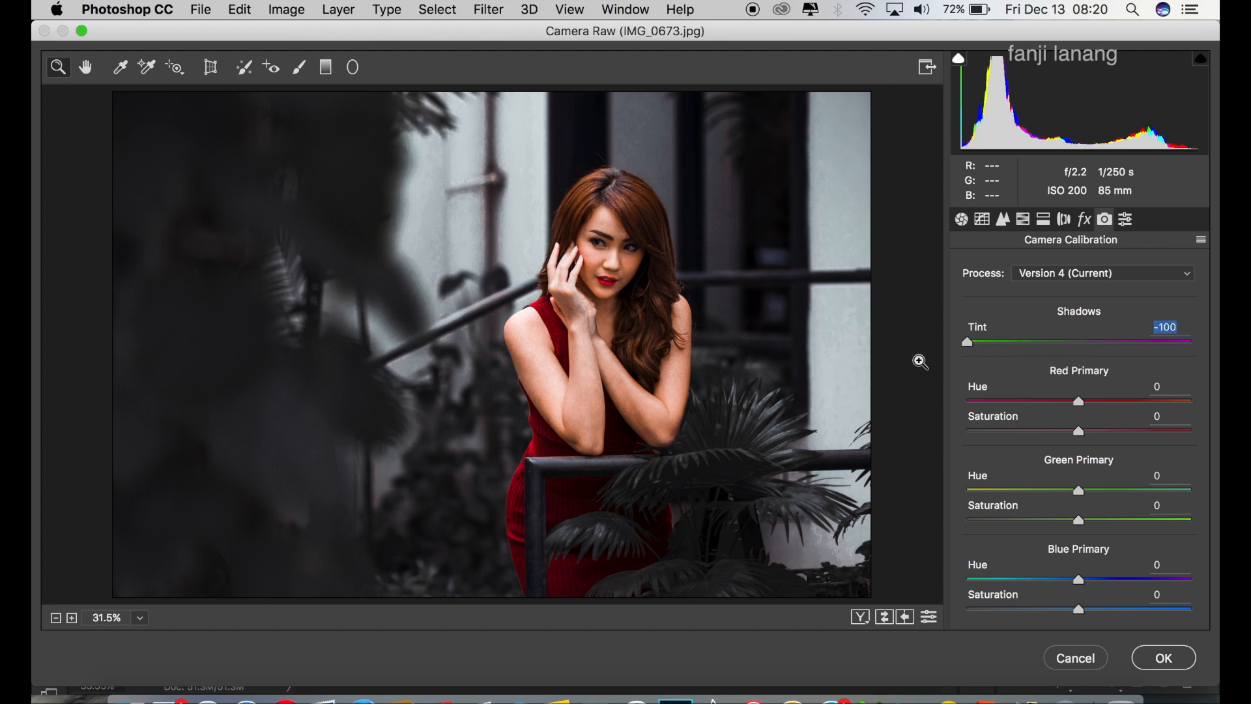
drag(1085, 403, 1096, 406)
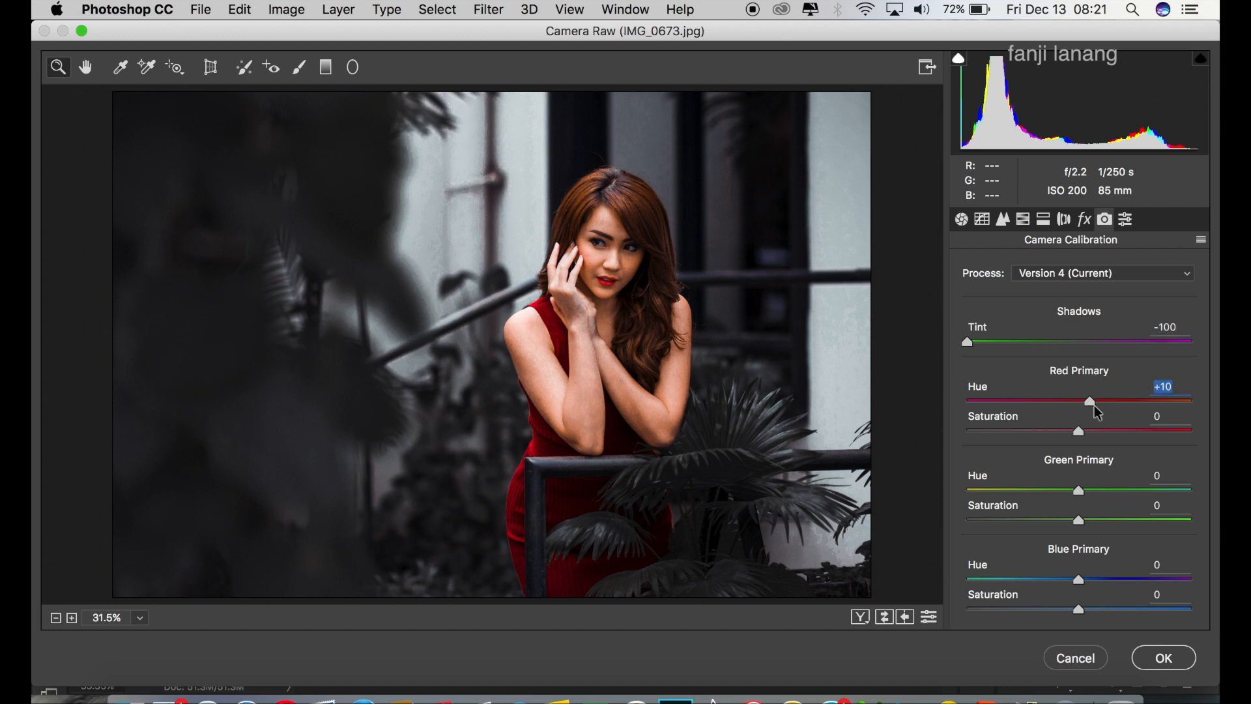
drag(1104, 490, 1099, 503)
drag(1075, 582, 1063, 581)
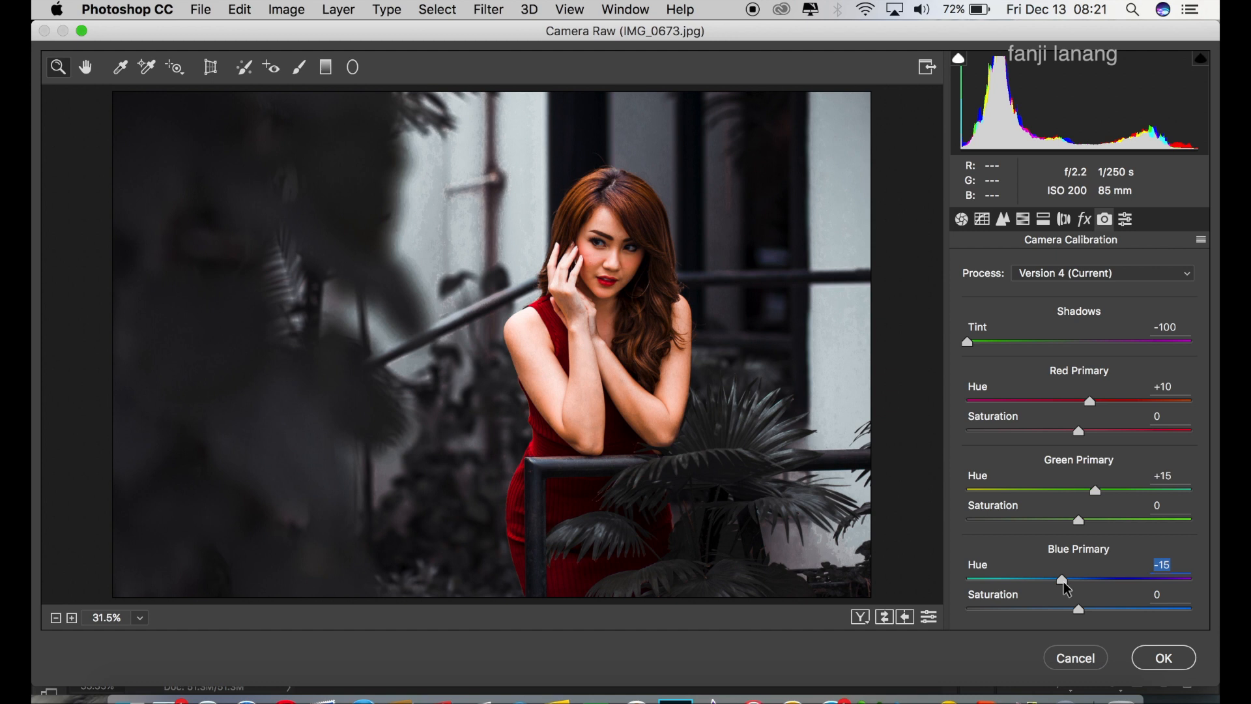
Compare the photo before and after side by side, and apply the Camera Raw adjustments to the layer
click(860, 617)
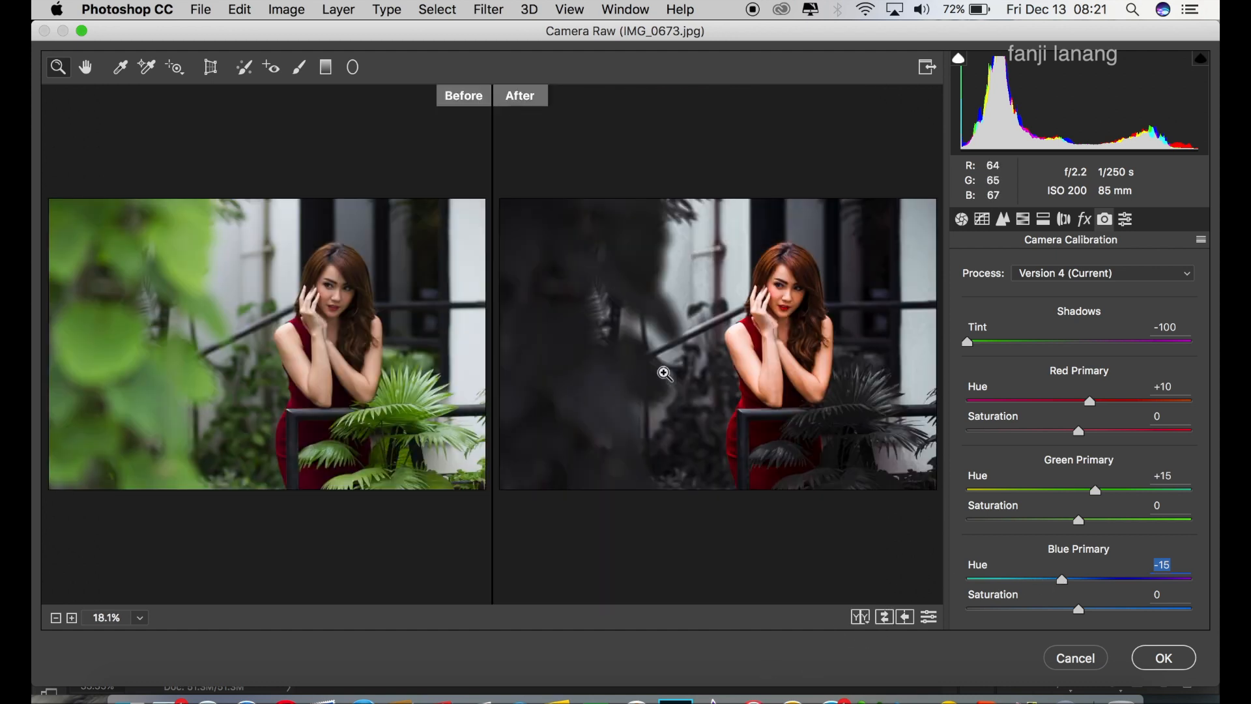
click(1171, 666)
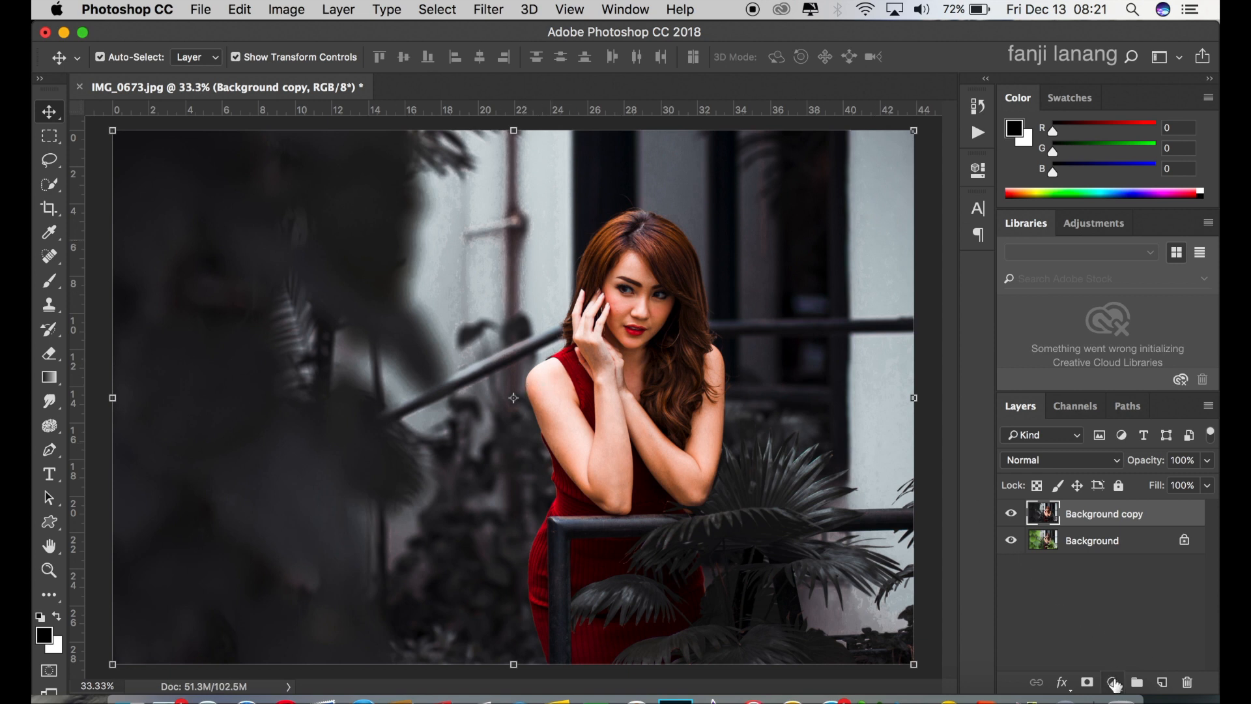
Add a Selective Color adjustment layer with the Black amount of the Blacks raised slightly, and toggle its visibility to compare
click(1113, 682)
click(1124, 650)
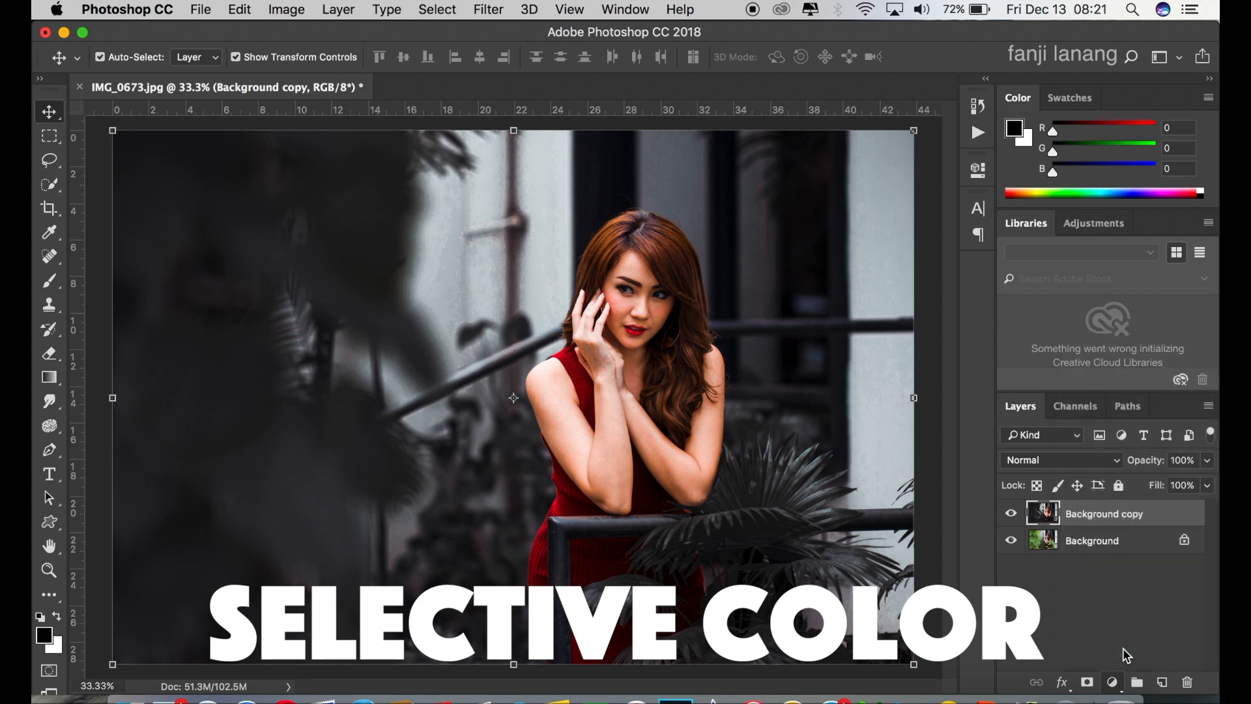
click(797, 244)
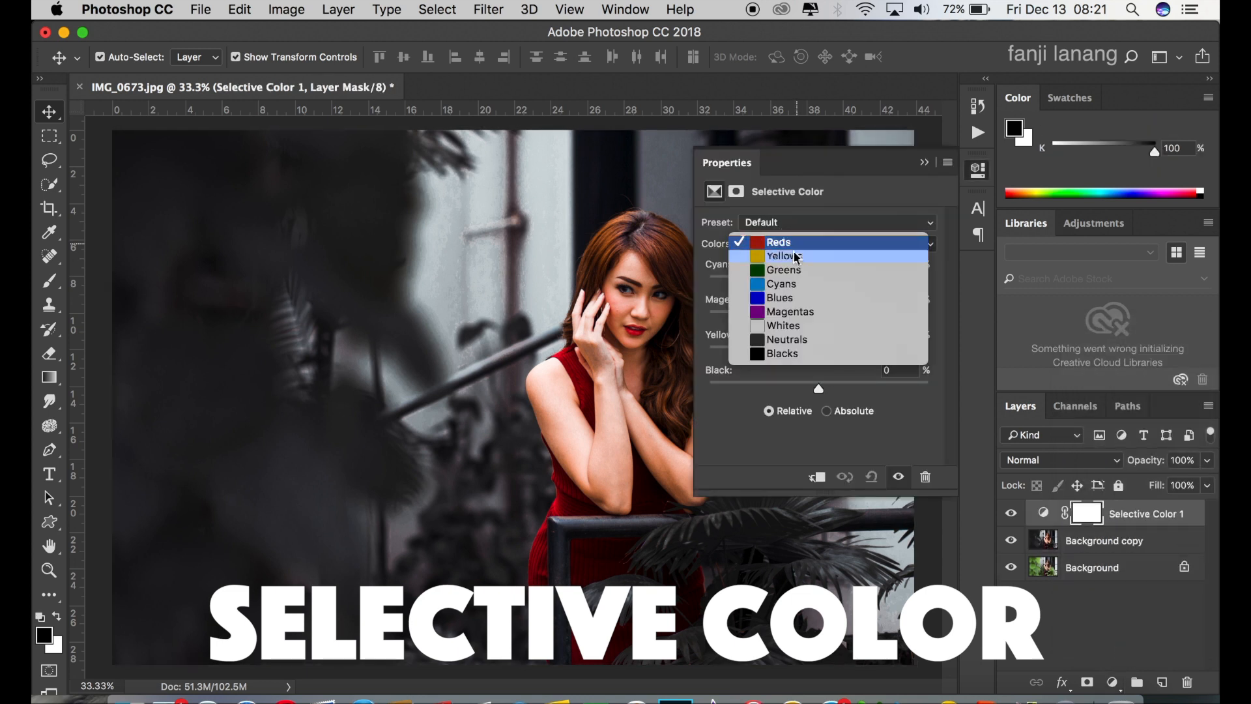
click(820, 355)
drag(820, 390, 830, 391)
click(924, 163)
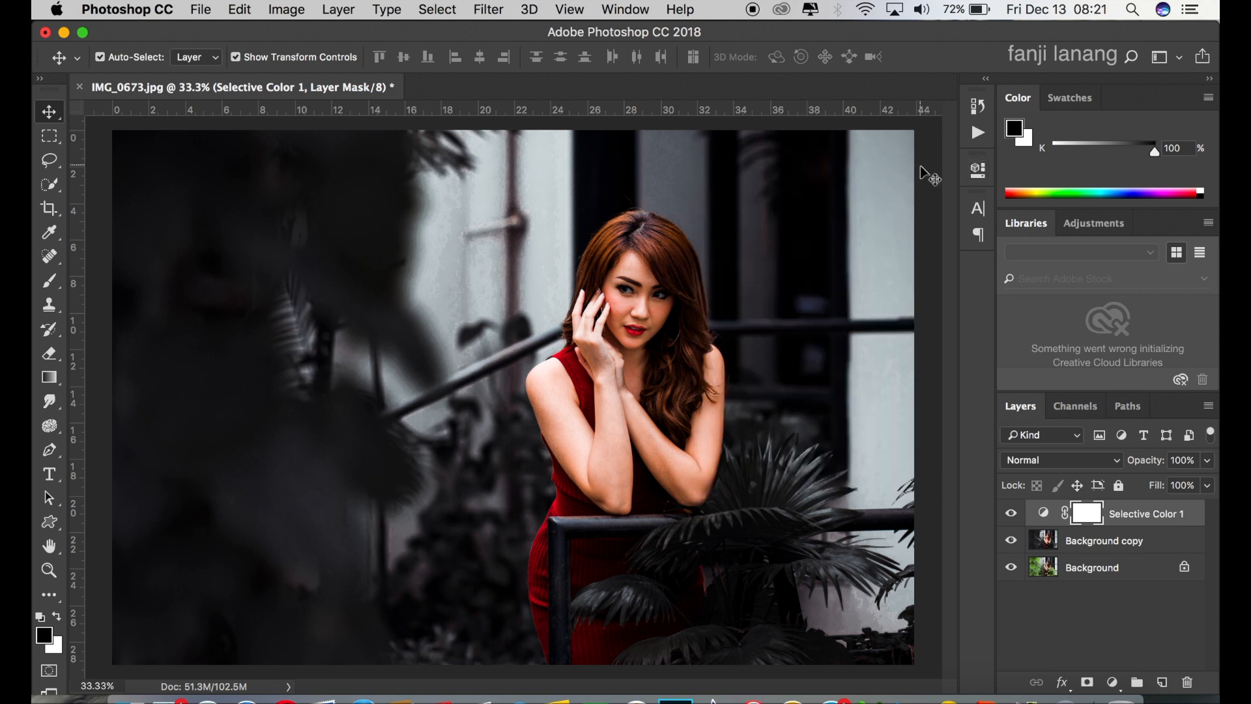
click(1009, 513)
click(1009, 513)
Add a new layer and stamp a white signature in the photo's lower-left corner with the 500 px signature brush
click(1162, 681)
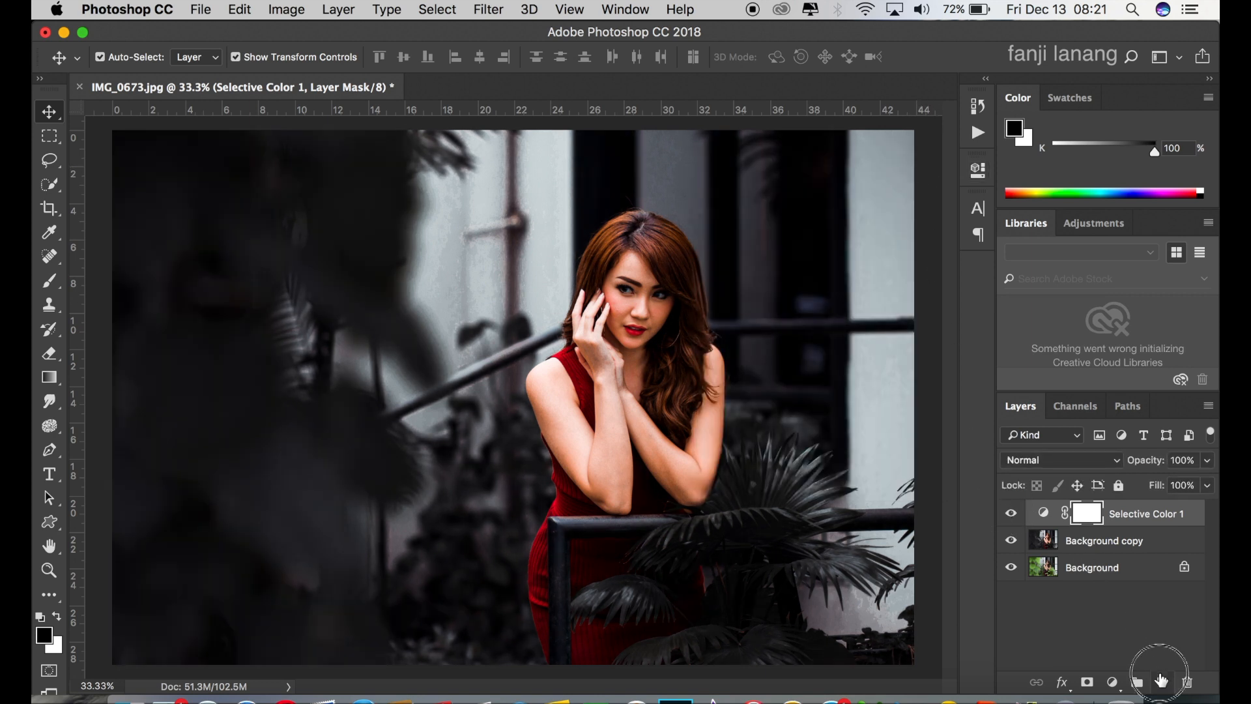
click(50, 281)
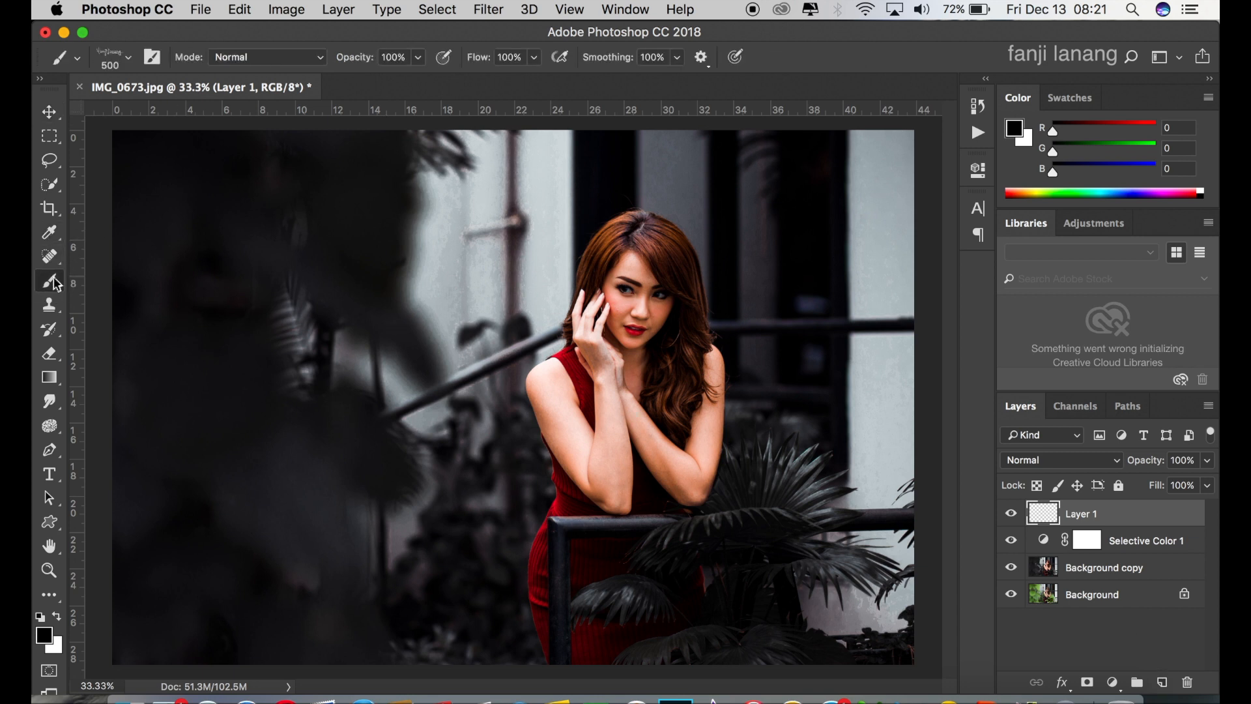
click(132, 60)
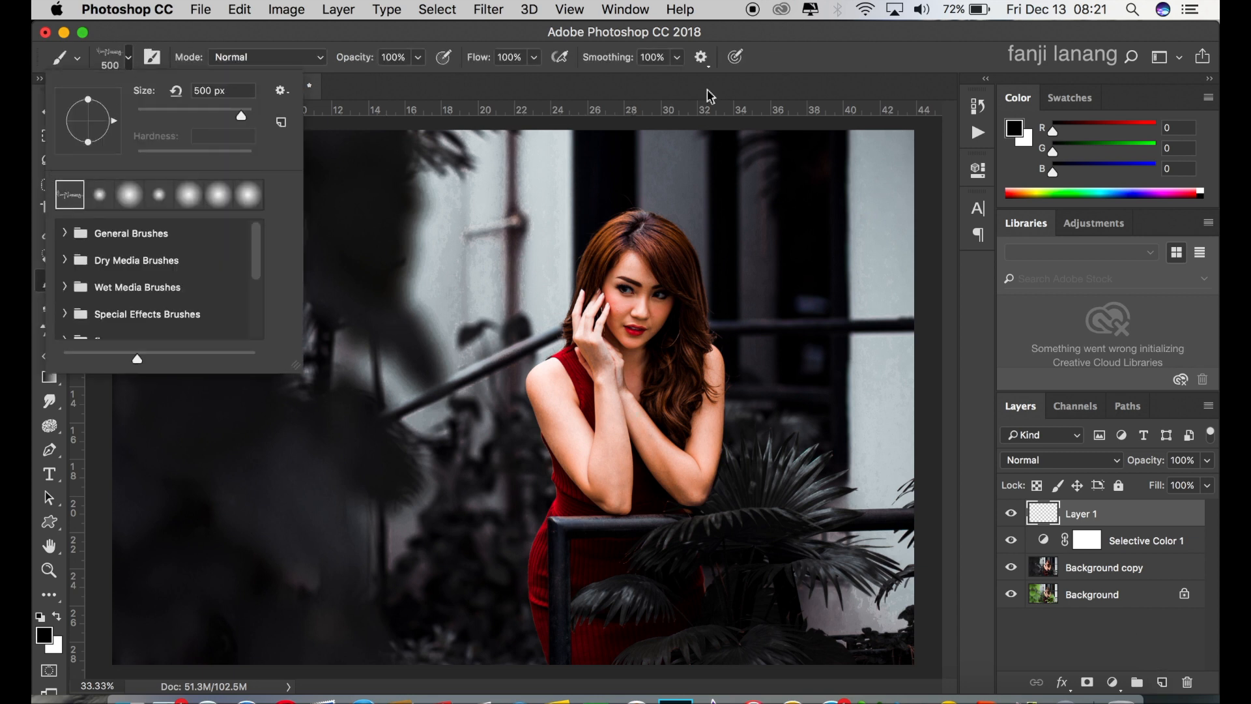
click(831, 48)
click(58, 616)
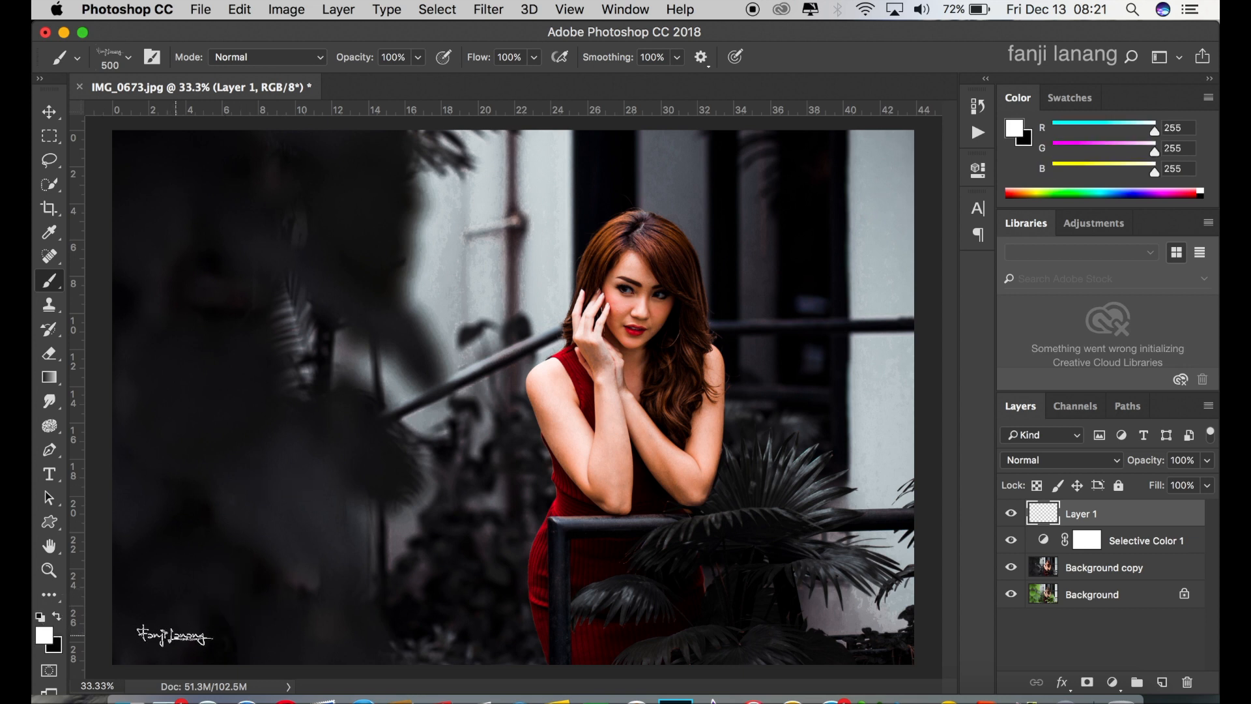
click(176, 636)
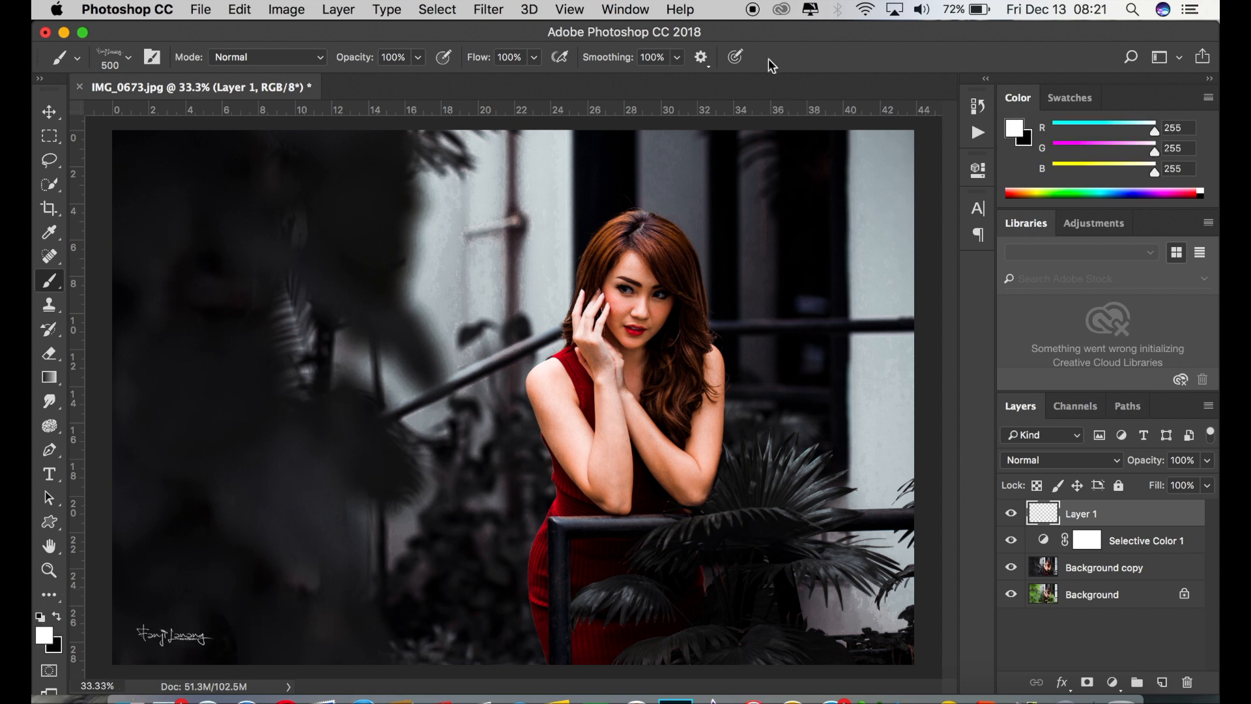